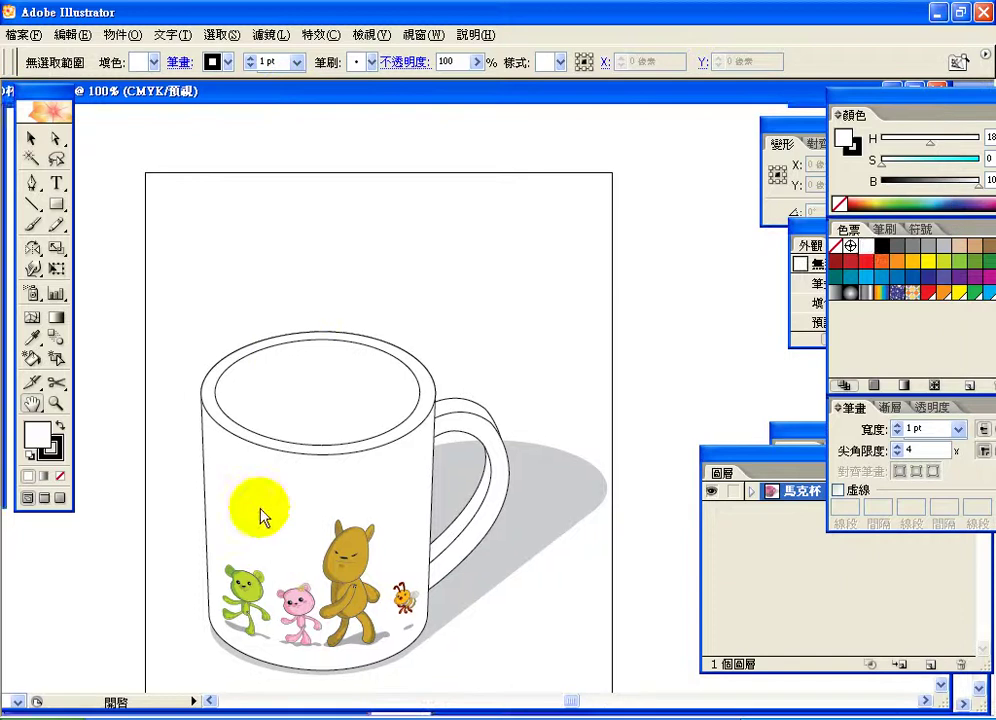
left_click(31, 138)
left_click(258, 376)
left_click_drag(258, 376, 265, 231)
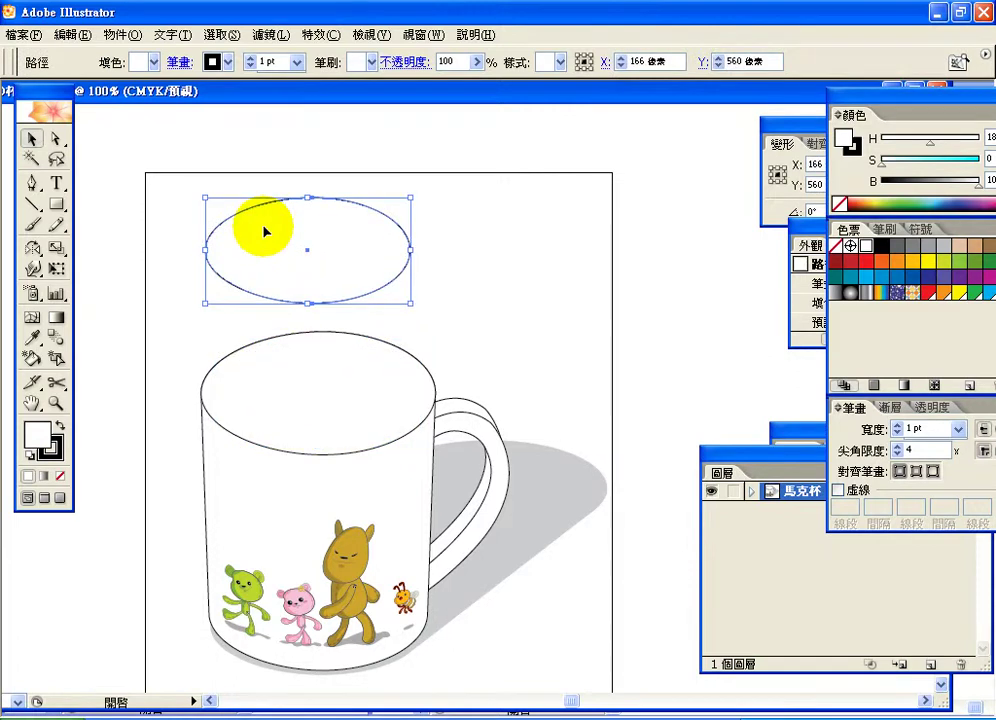
left_click(318, 416)
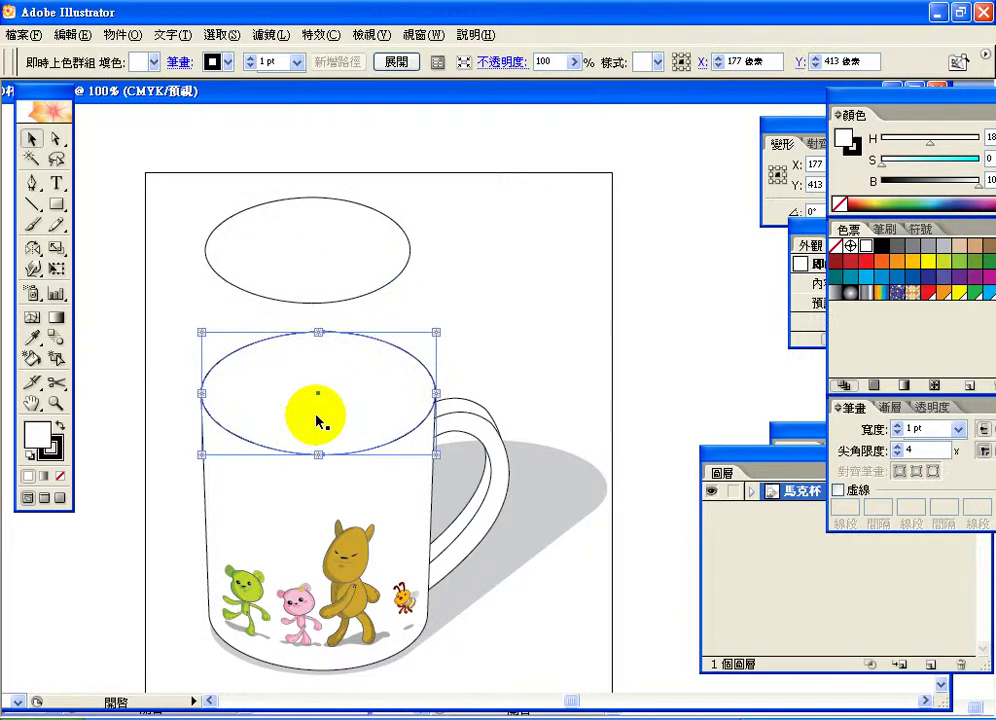
left_click(72, 34)
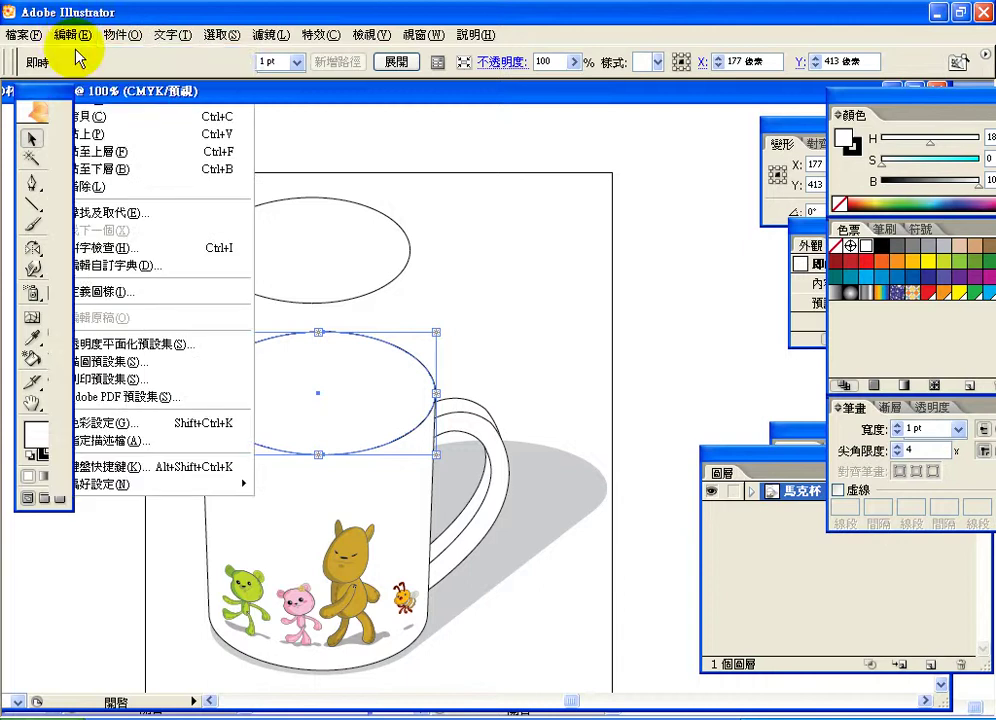
left_click(82, 56)
Step: Look at the finished pink mug in the document 3D杯子漸層-完成檔.ai, and bring the white working mug document back to the front
left_click_drag(510, 93, 374, 113)
left_click(789, 100)
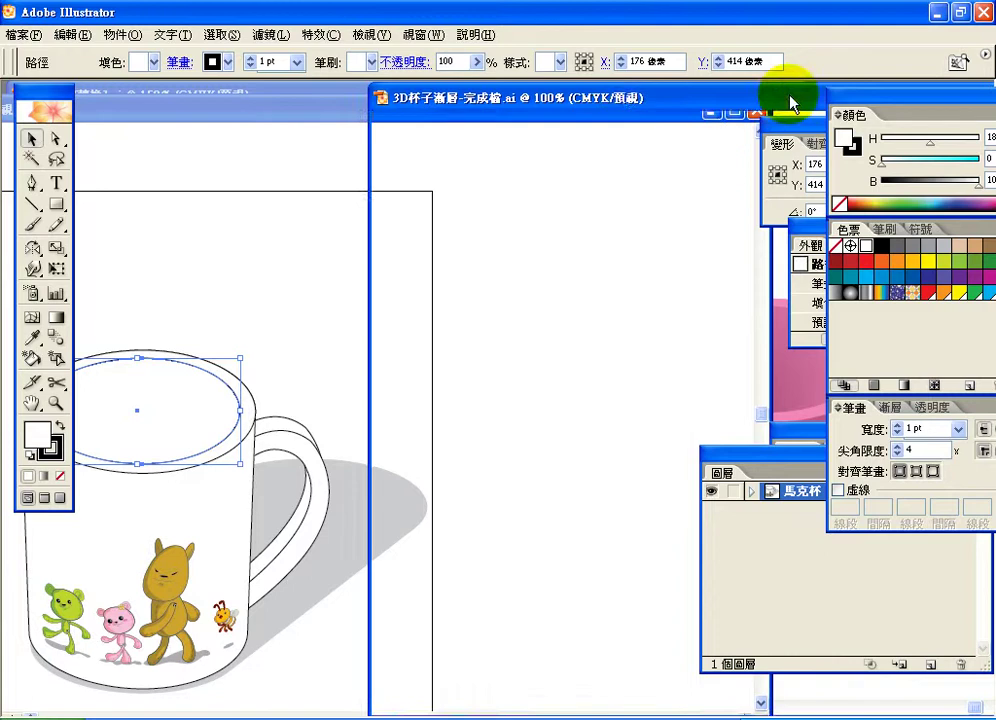
left_click_drag(626, 103, 546, 99)
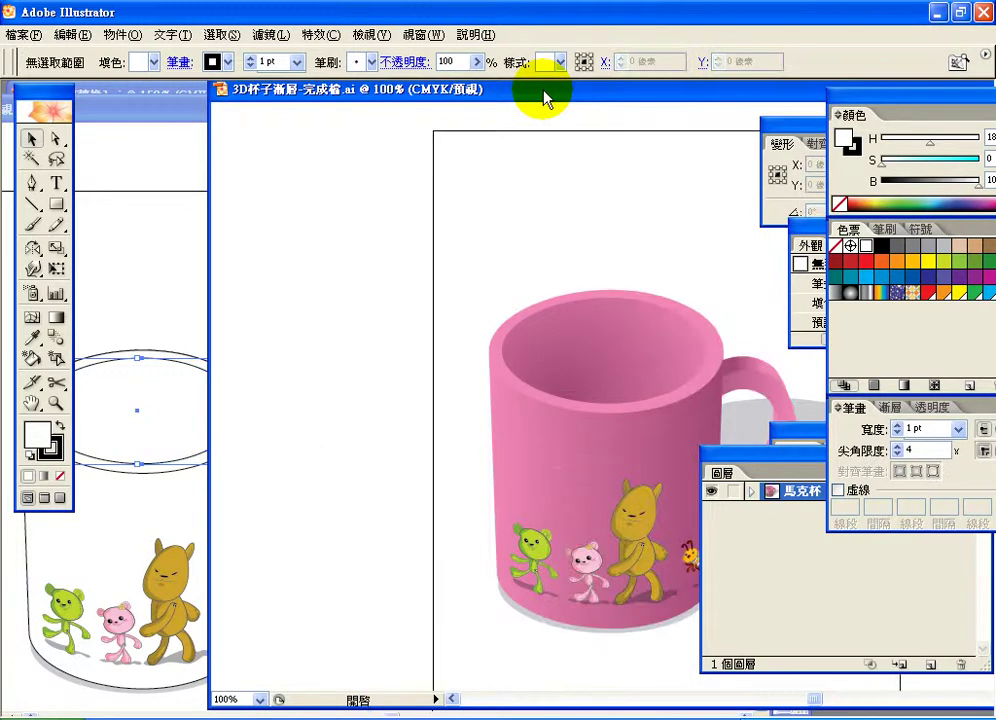
left_click(162, 107)
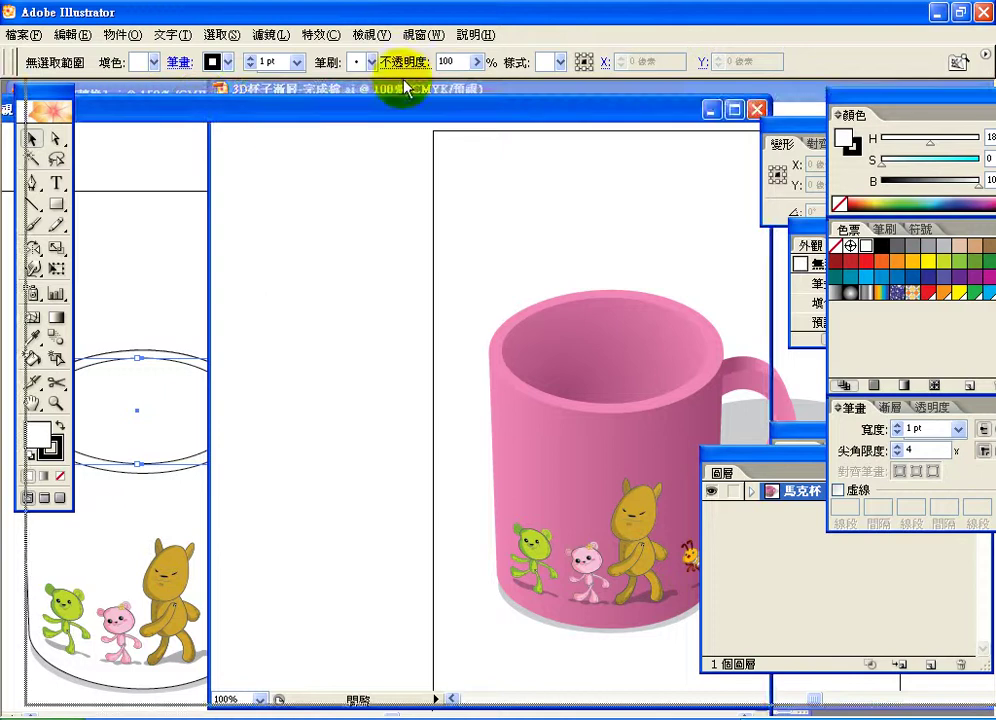
double_click(400, 95)
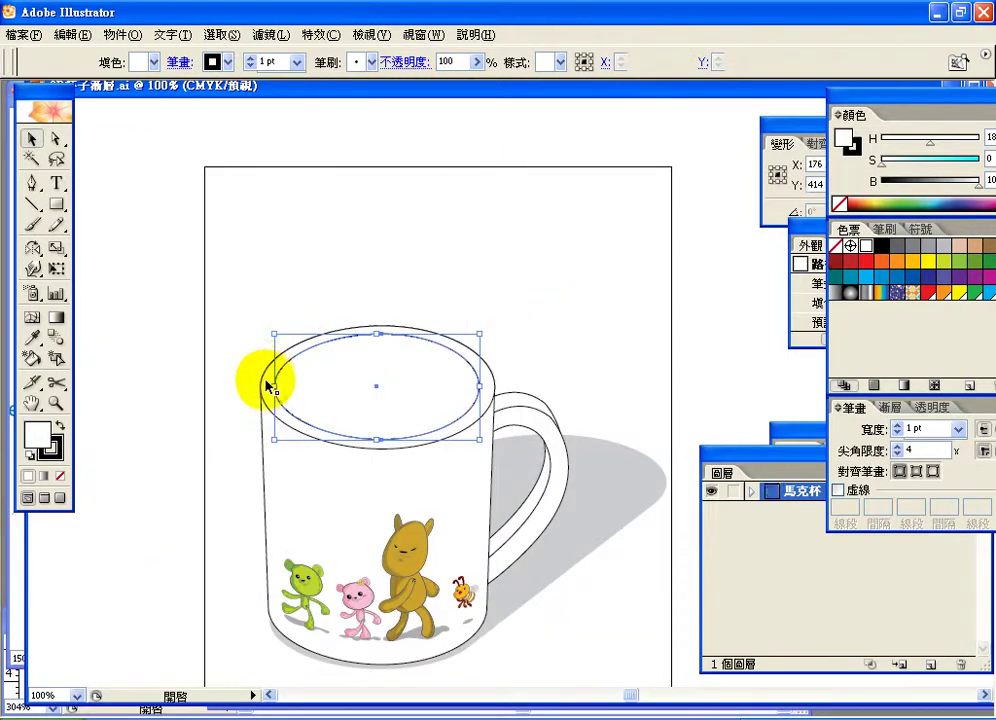
Step: Fill the mug's outer rim ellipse with the magenta swatch and reduce its HSB saturation to 39%
left_click(265, 386)
left_click(155, 285)
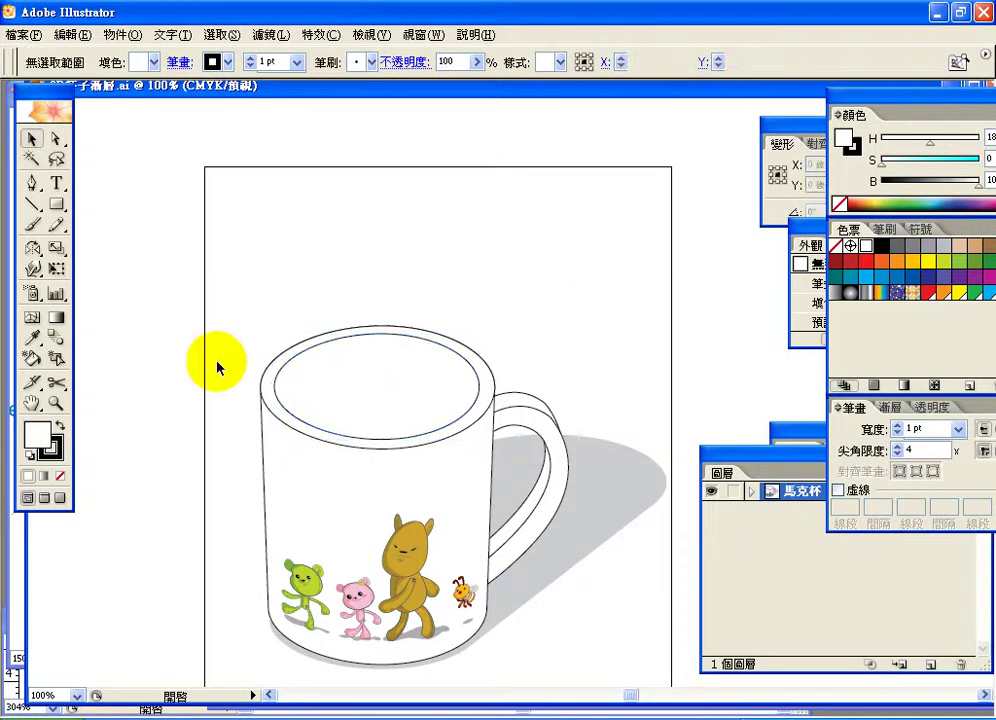
left_click(266, 396)
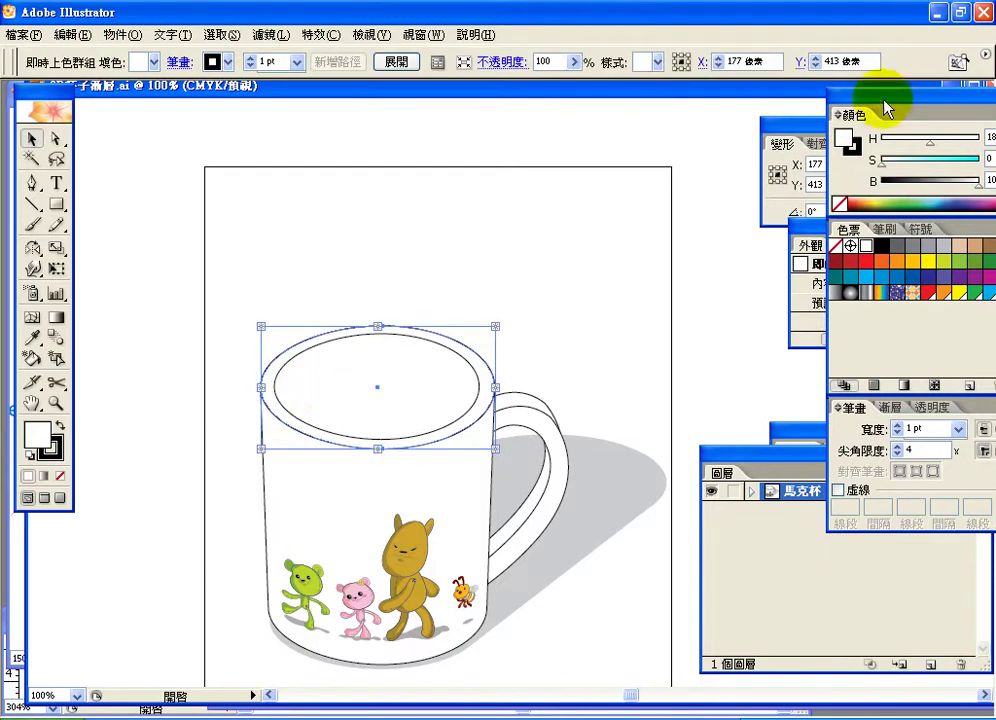
left_click_drag(878, 95, 670, 107)
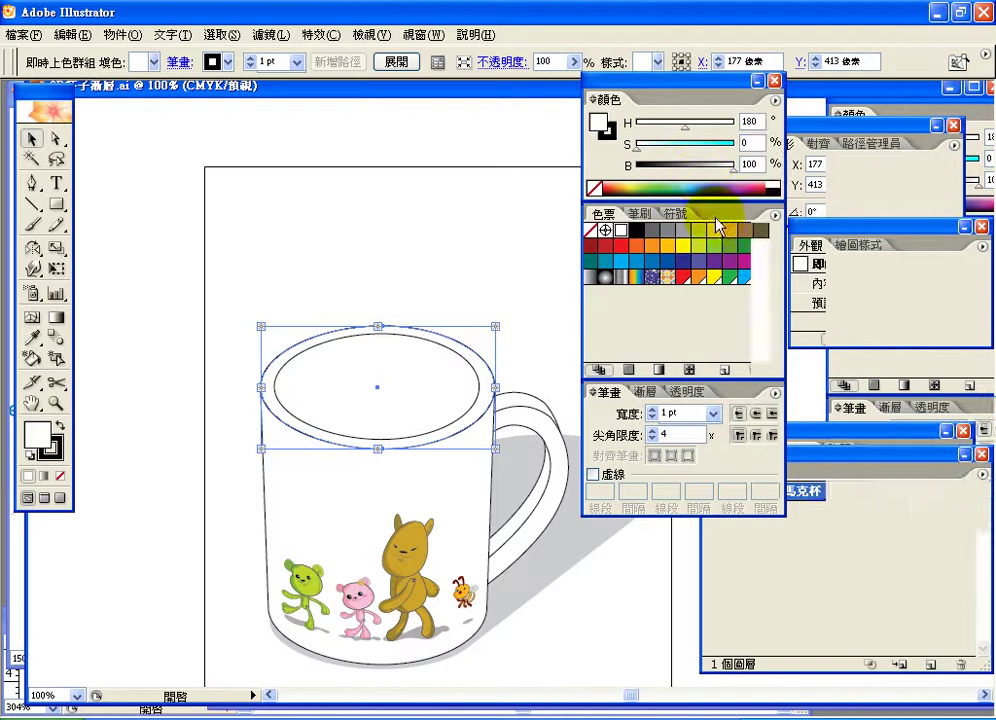
left_click(760, 263)
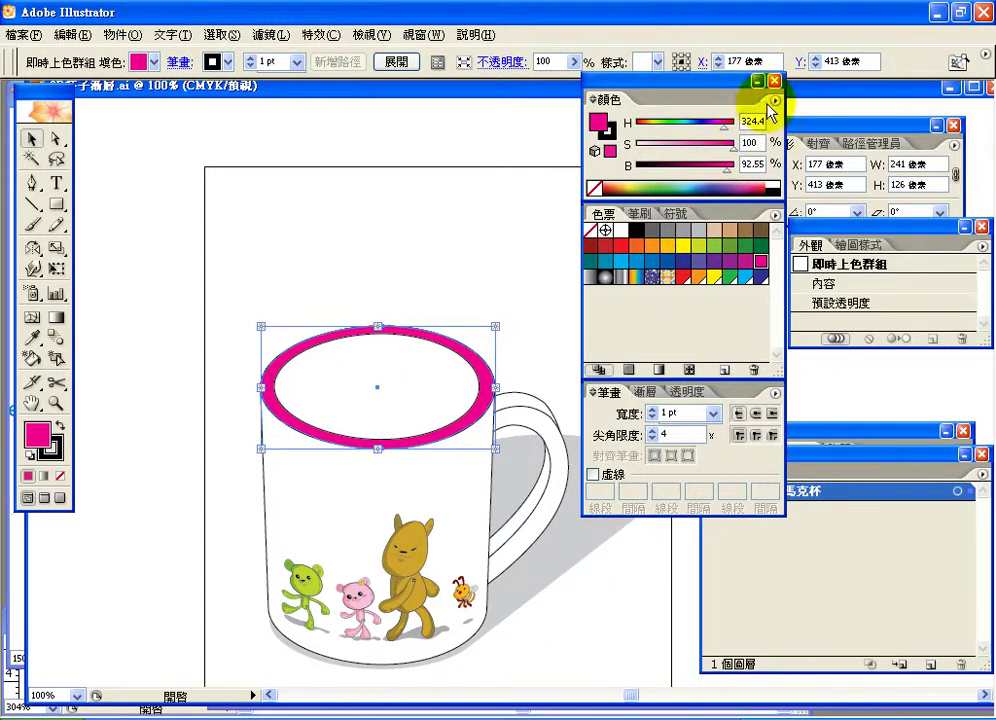
left_click(775, 100)
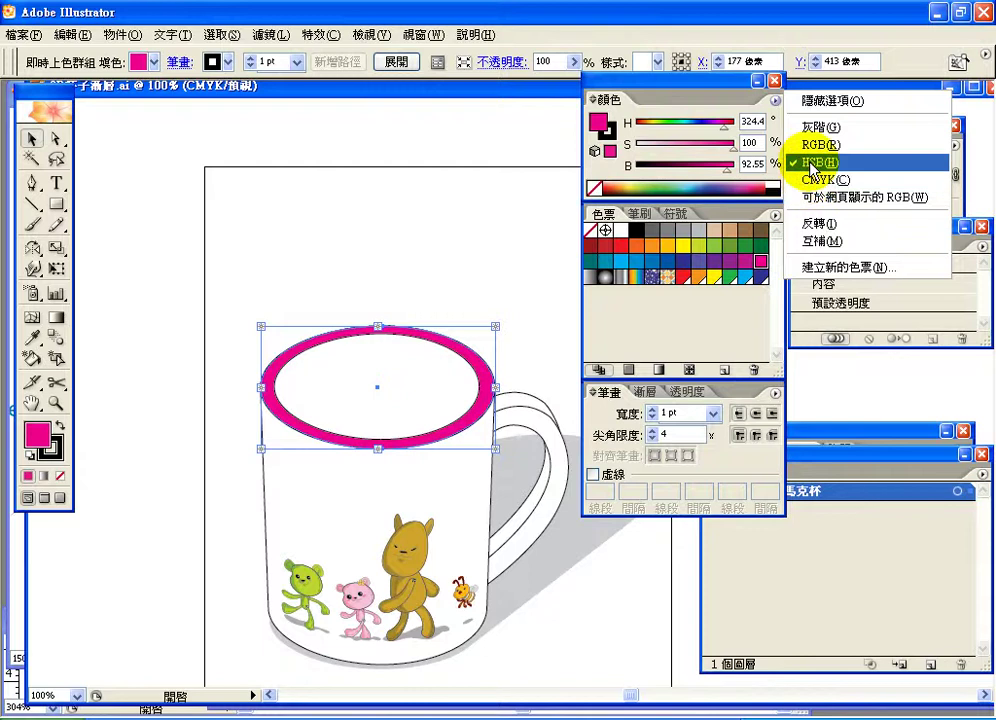
left_click(722, 146)
left_click_drag(724, 155, 674, 155)
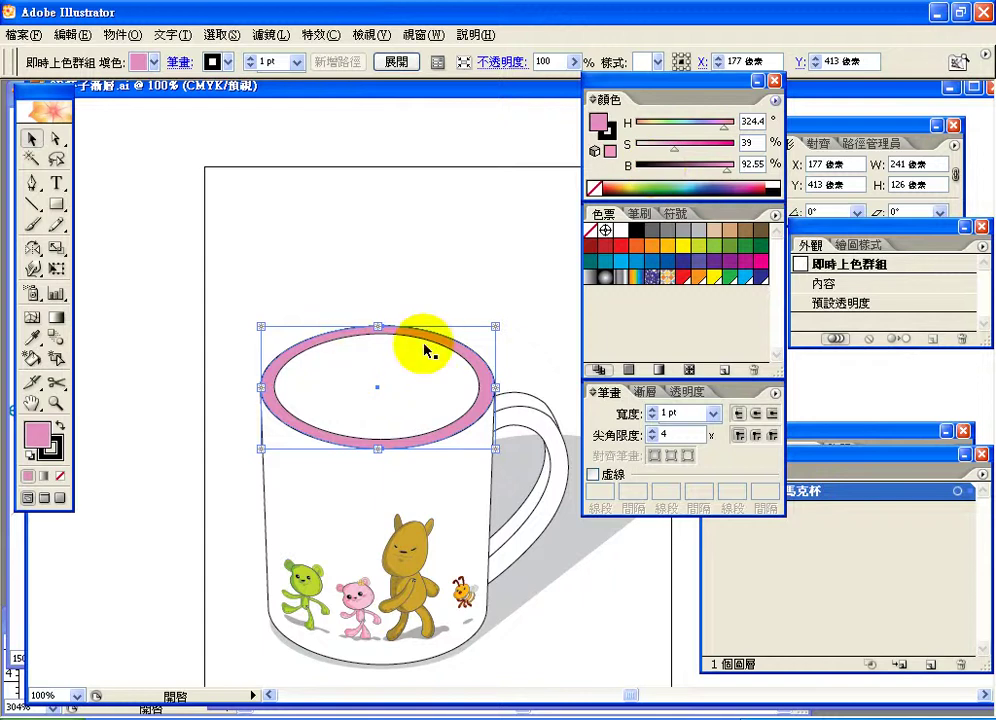
Step: Apply a radial (放射狀) gradient fill to the mug's inner ellipse
left_click(412, 405)
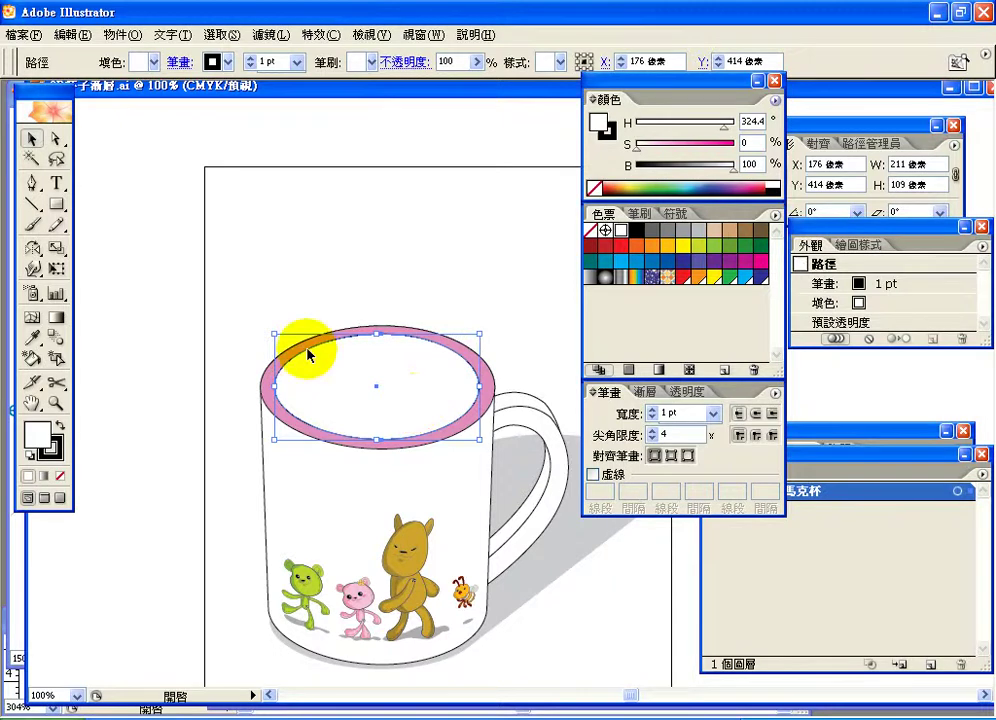
left_click(57, 318)
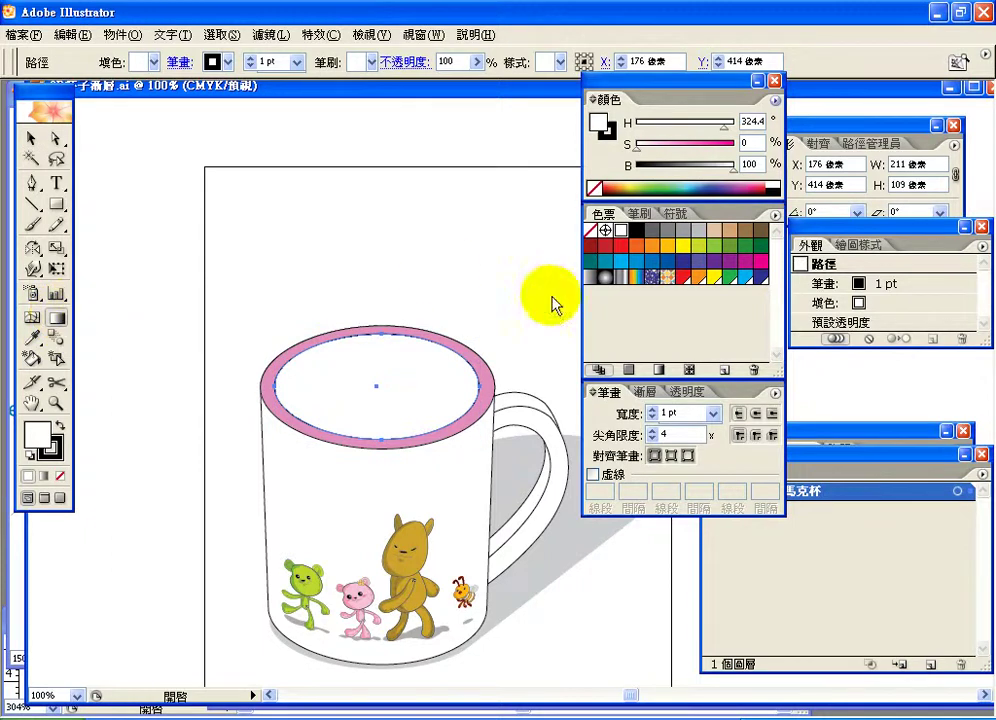
left_click(647, 392)
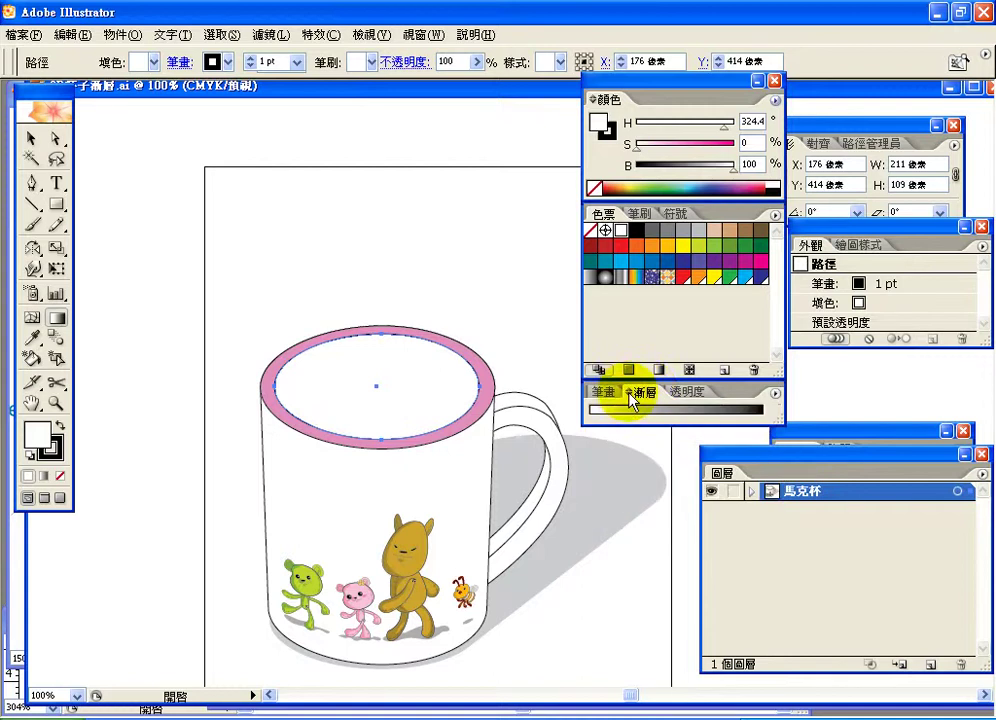
left_click(629, 394)
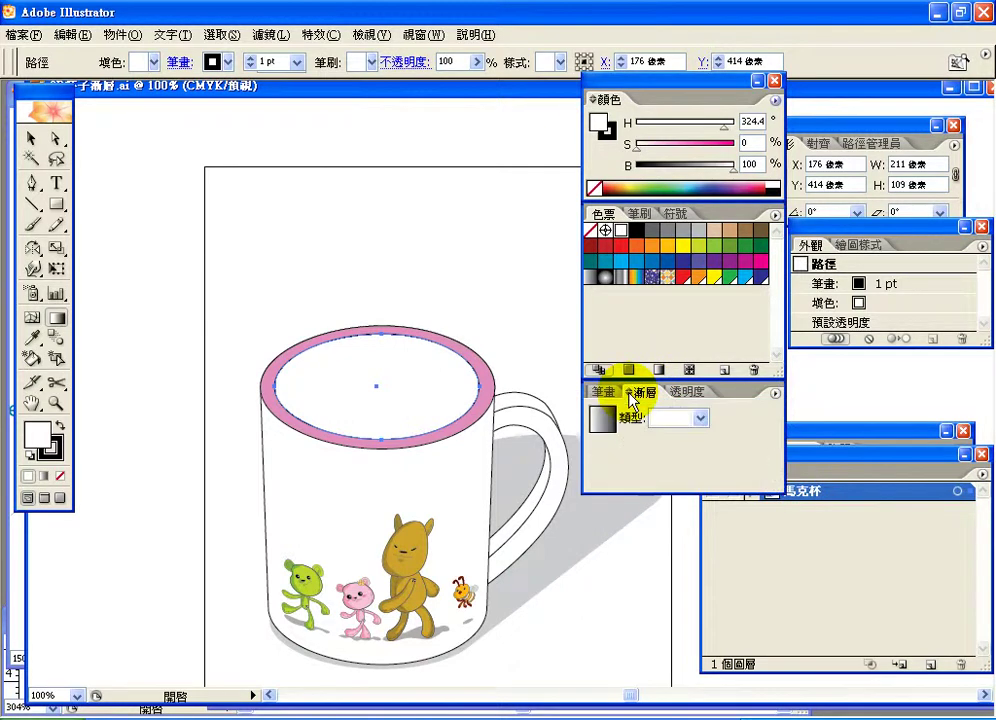
left_click(702, 420)
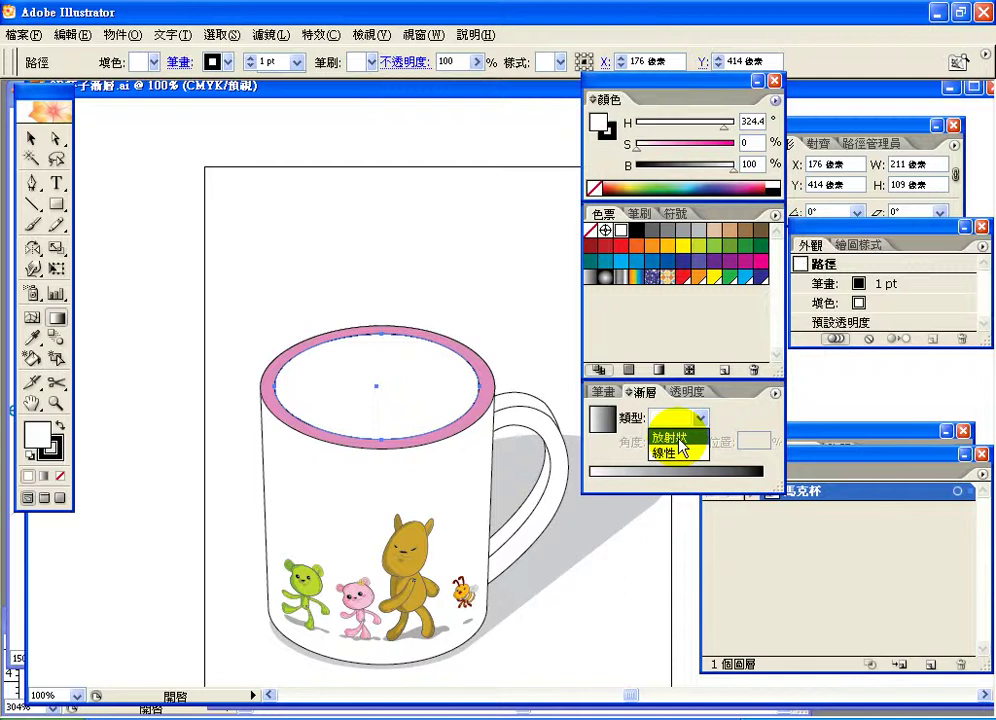
left_click(678, 441)
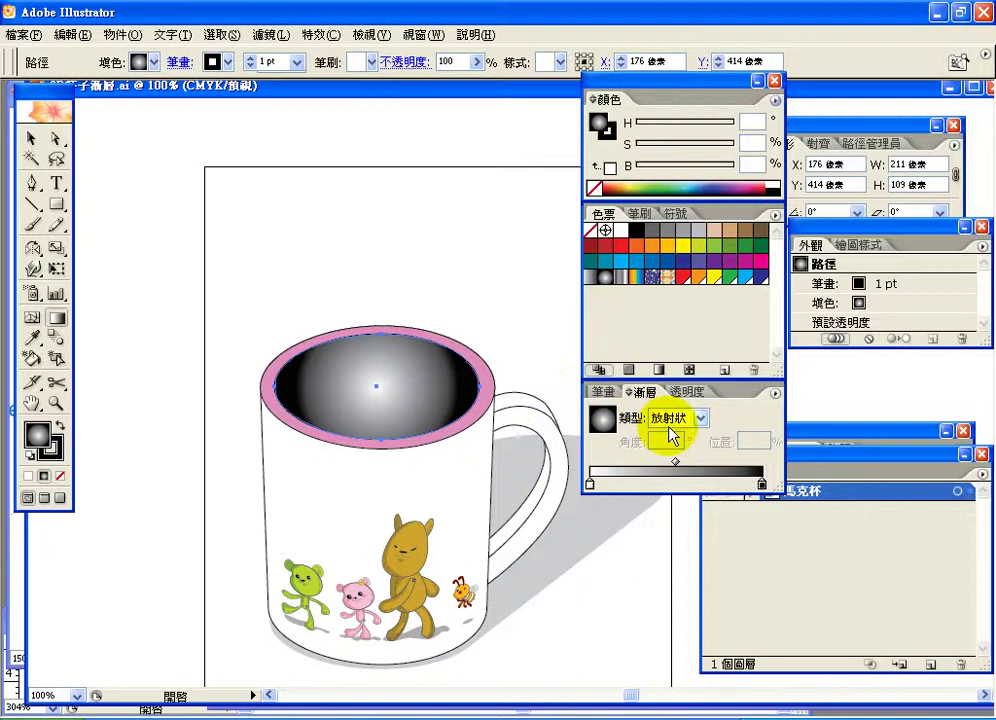
left_click(762, 486)
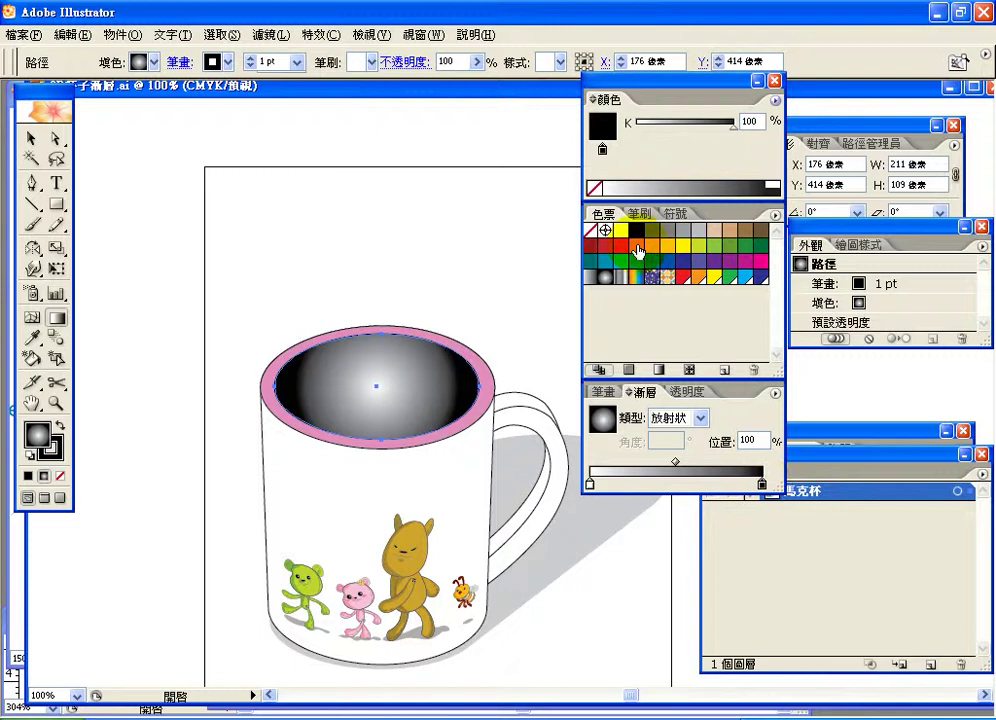
left_click(758, 264)
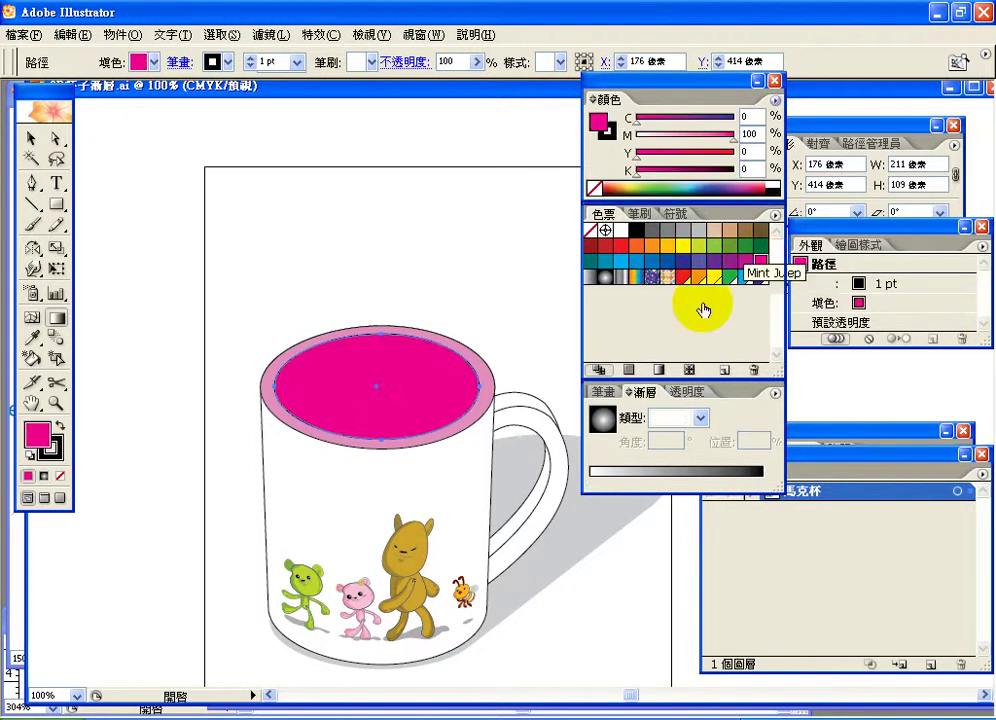
left_click(700, 418)
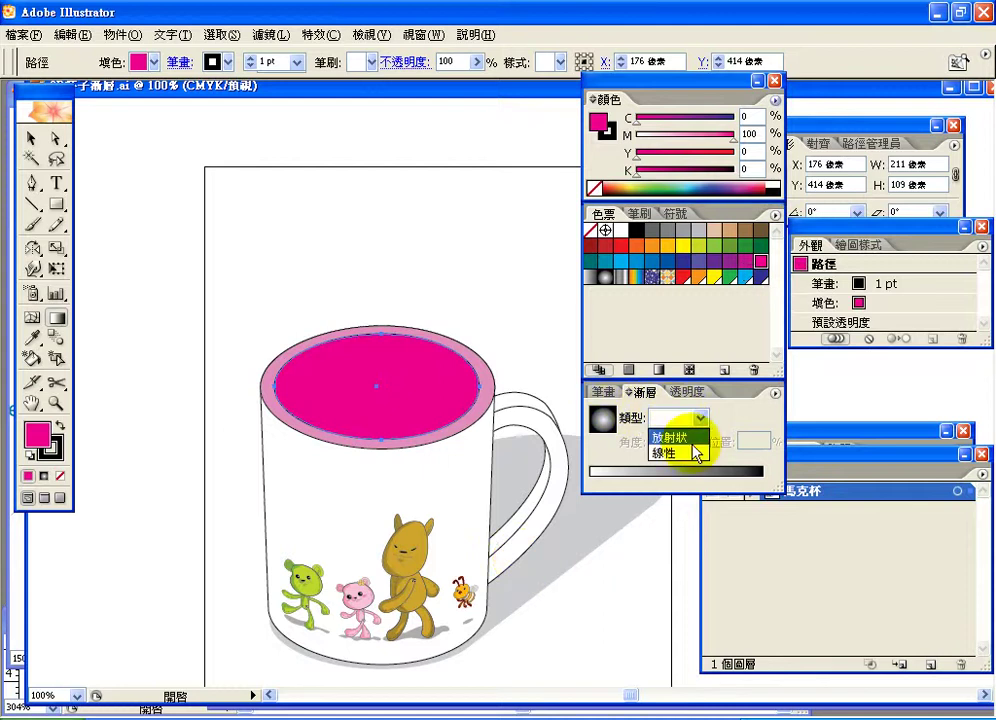
left_click(694, 440)
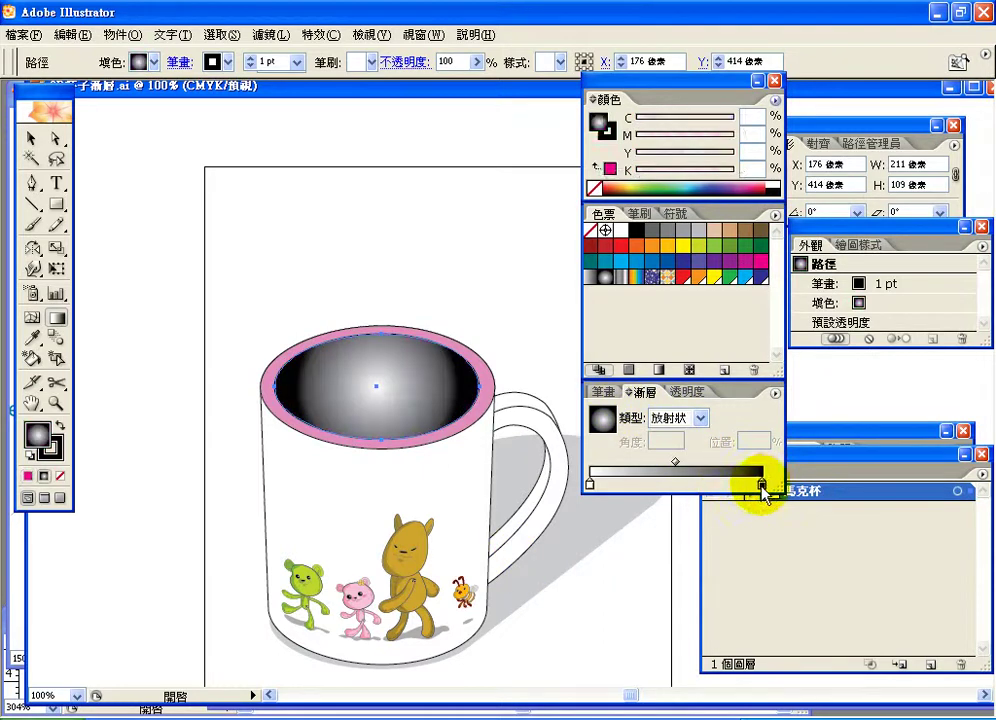
Step: Switch the inner ellipse gradient's black end stop to HSB and set its brightness to 73% for a dusky pink
left_click(762, 486)
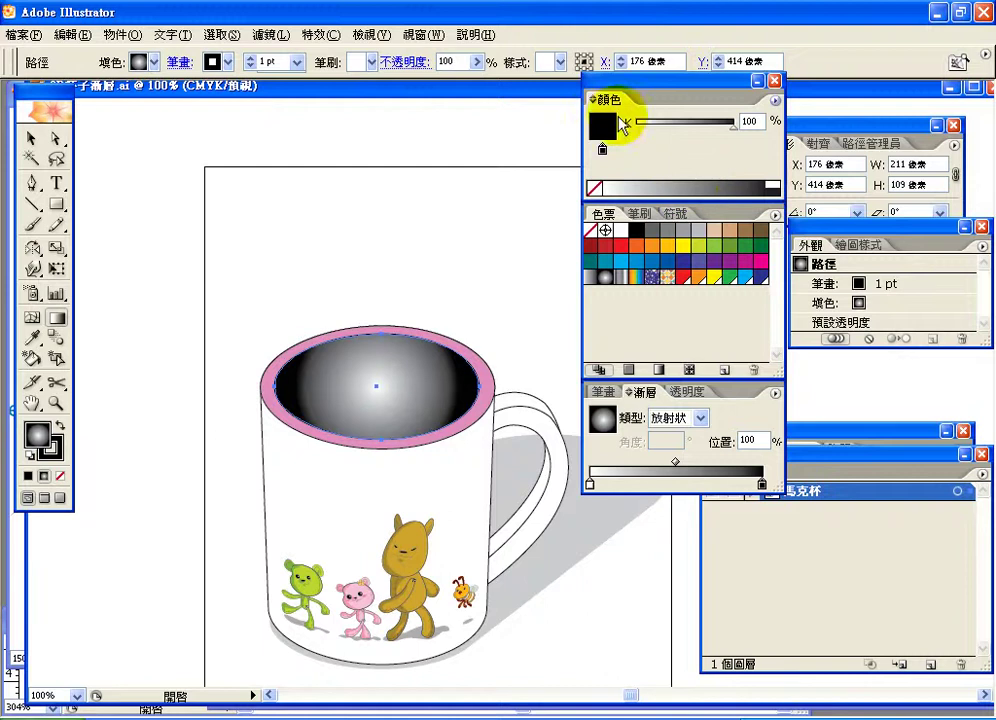
left_click(776, 100)
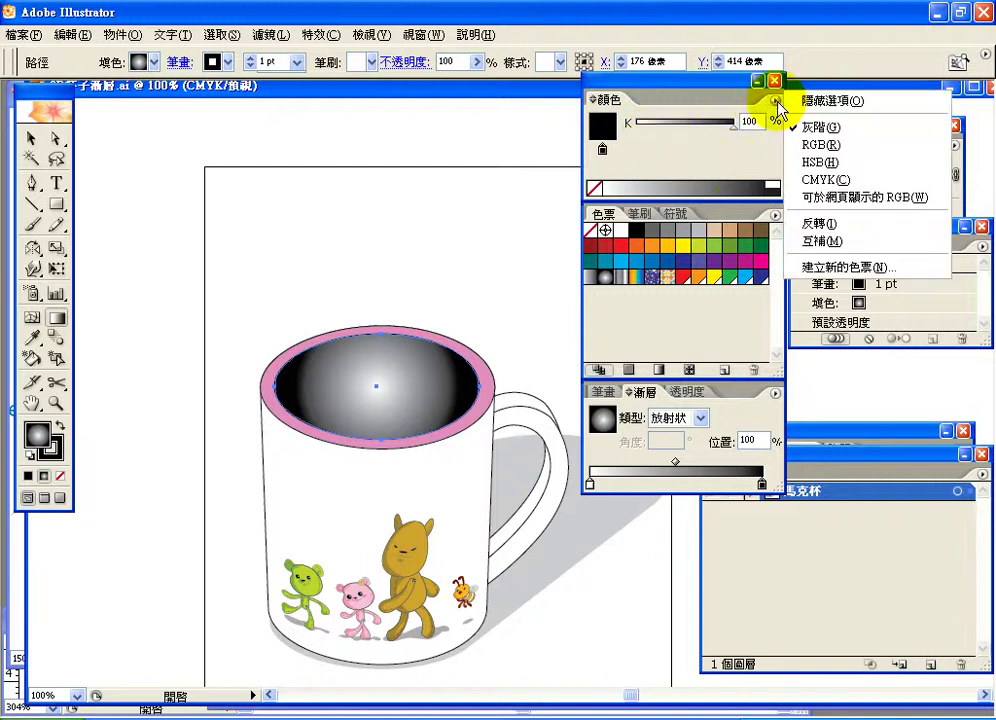
left_click(808, 163)
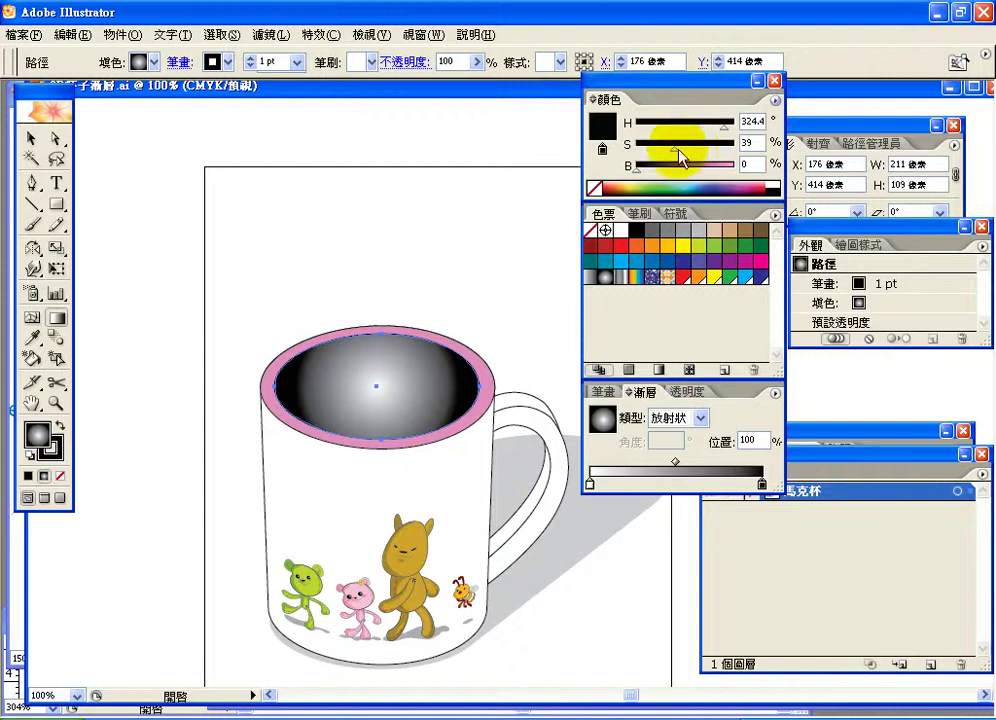
left_click_drag(638, 177, 709, 175)
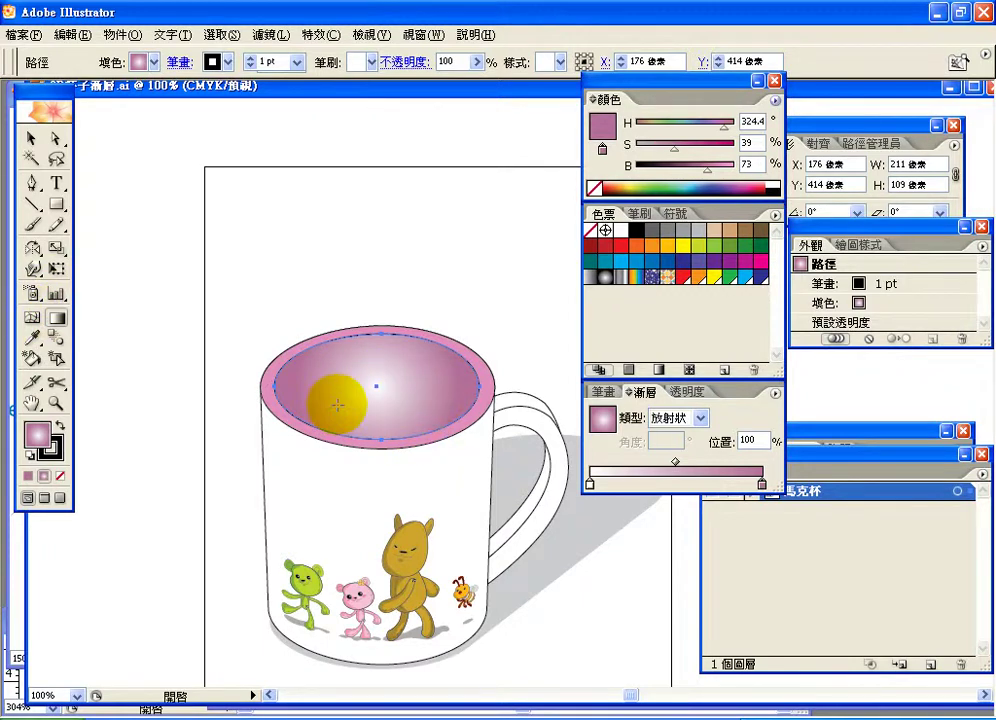
Step: Redirect the inner ellipse's radial gradient so its highlight sits near the upper-right rim and darkens toward the lower left
left_click_drag(338, 404, 428, 345)
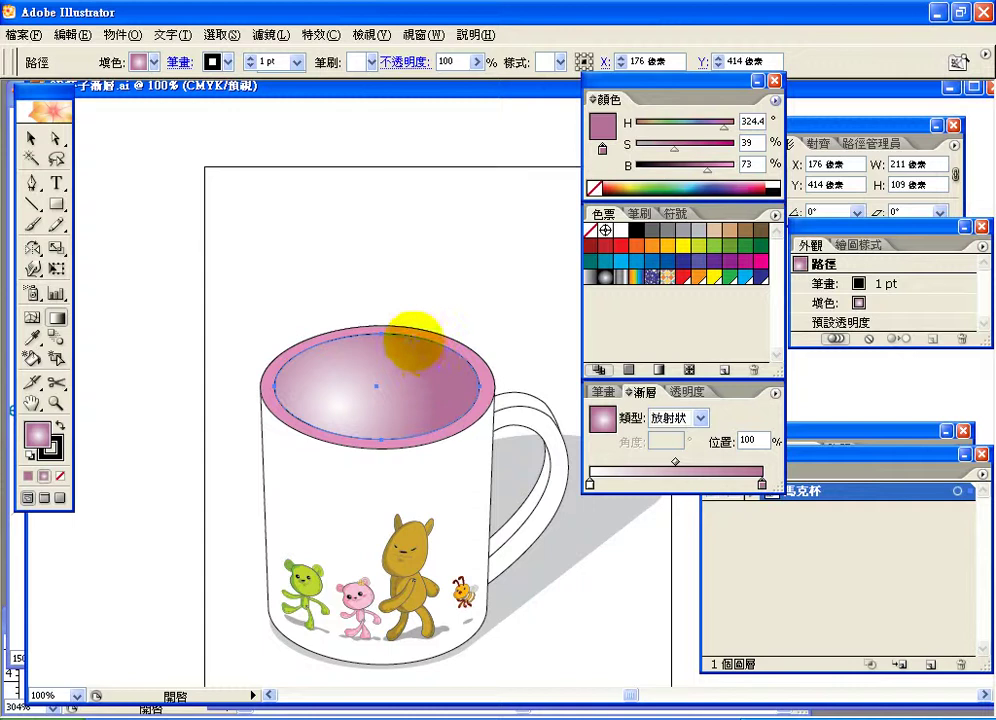
key("ctrl+z")
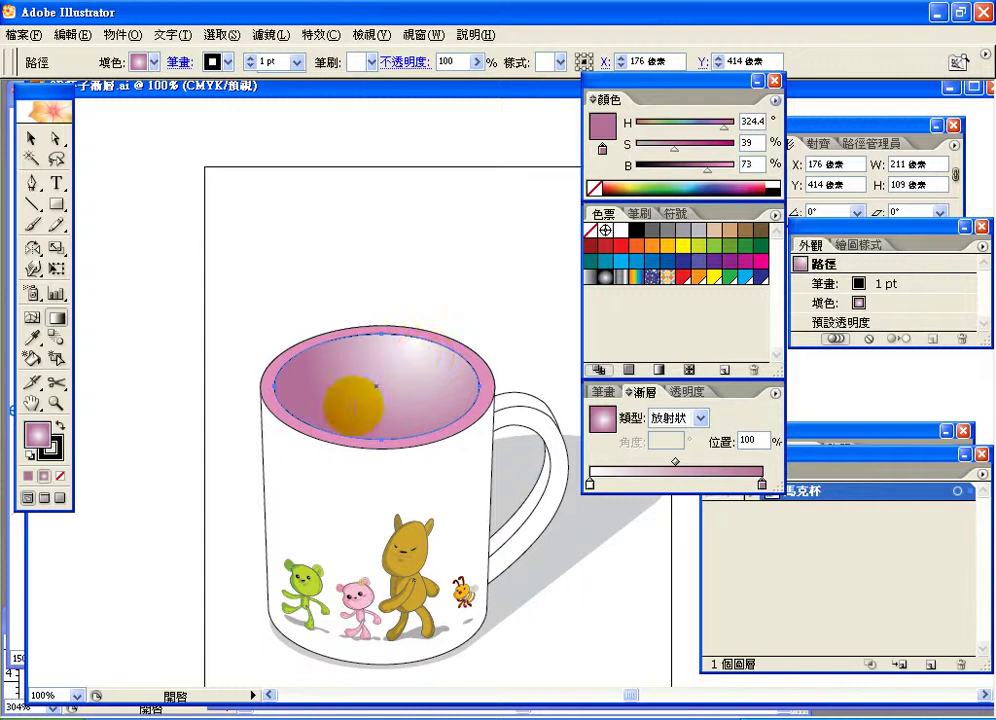
left_click_drag(410, 375, 350, 400)
Step: Recolour the gradient's white start stop in HSB to a brighter pink with 58% saturation and 94% brightness
left_click(590, 485)
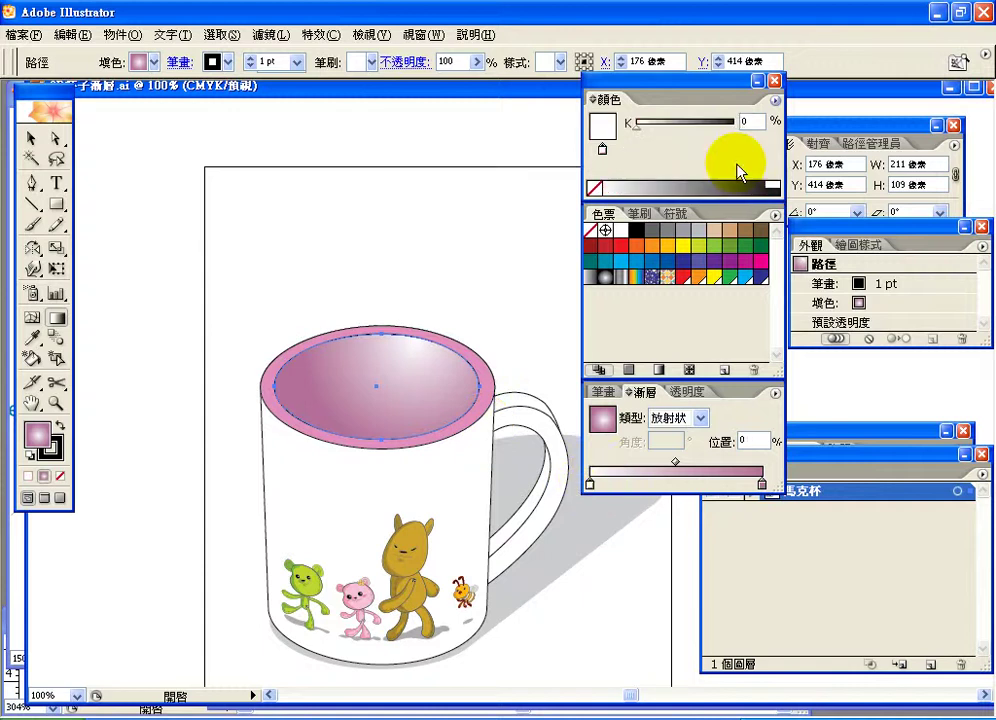
left_click(775, 100)
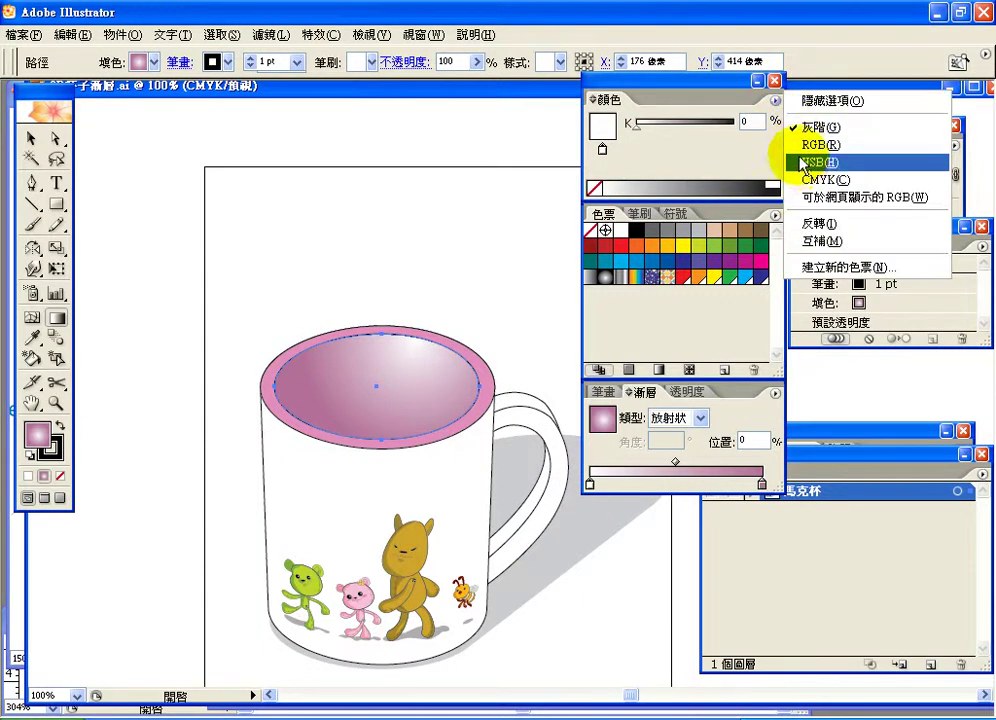
left_click(806, 163)
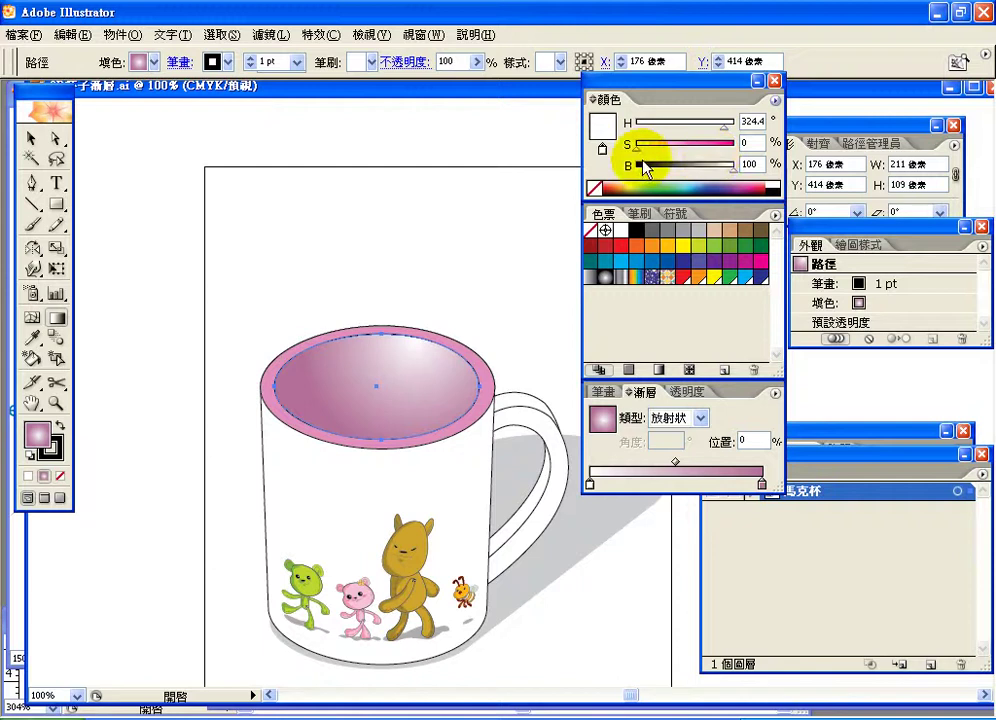
left_click_drag(733, 168, 702, 168)
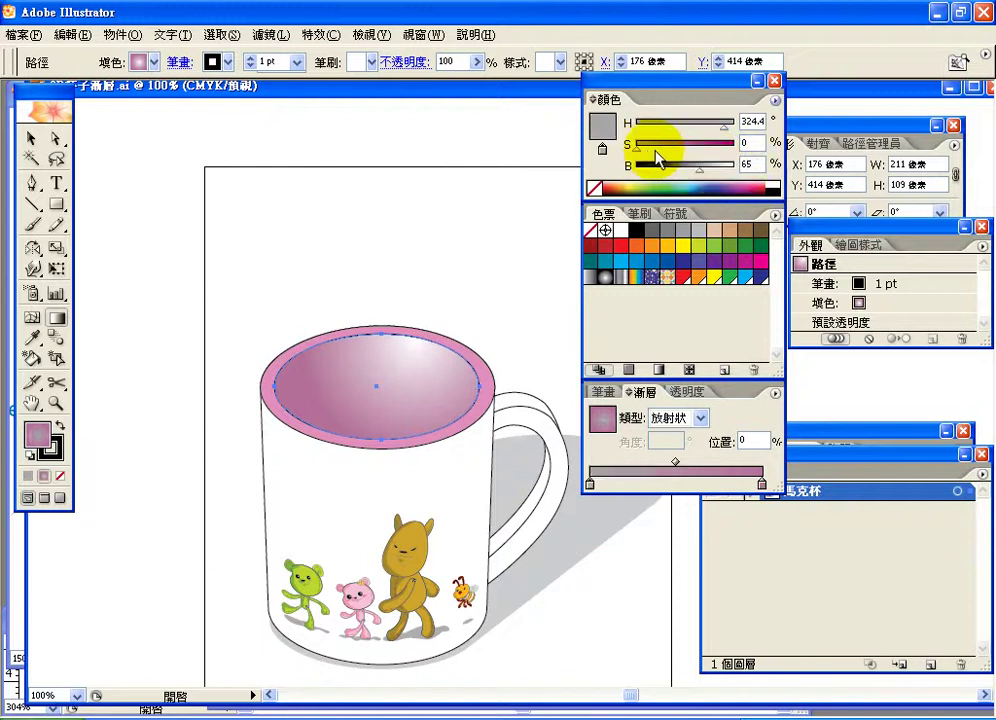
left_click_drag(637, 150, 734, 170)
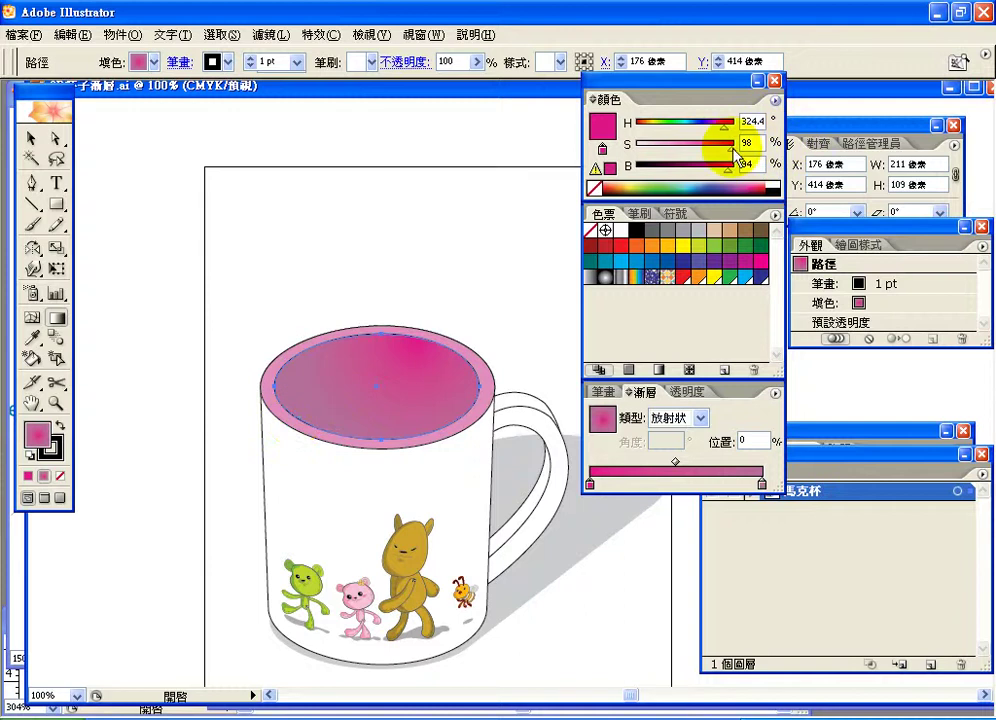
left_click_drag(731, 145, 694, 151)
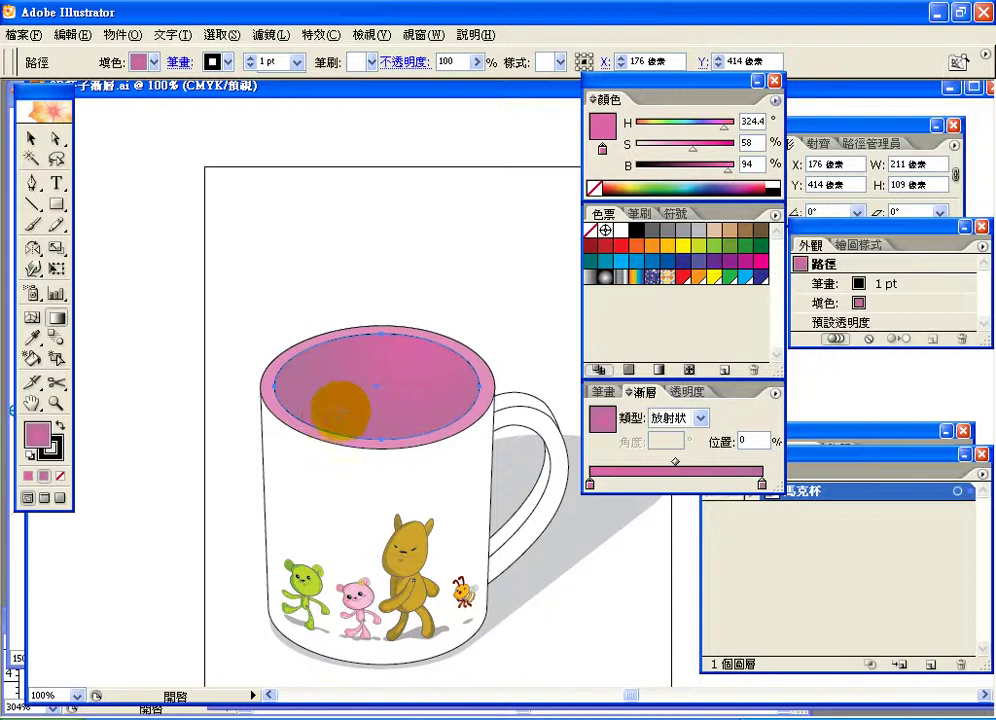
Step: Redraw the radial gradient's direction in the mug's inner ellipse diagonally between its upper right and lower left
left_click_drag(443, 344, 331, 412)
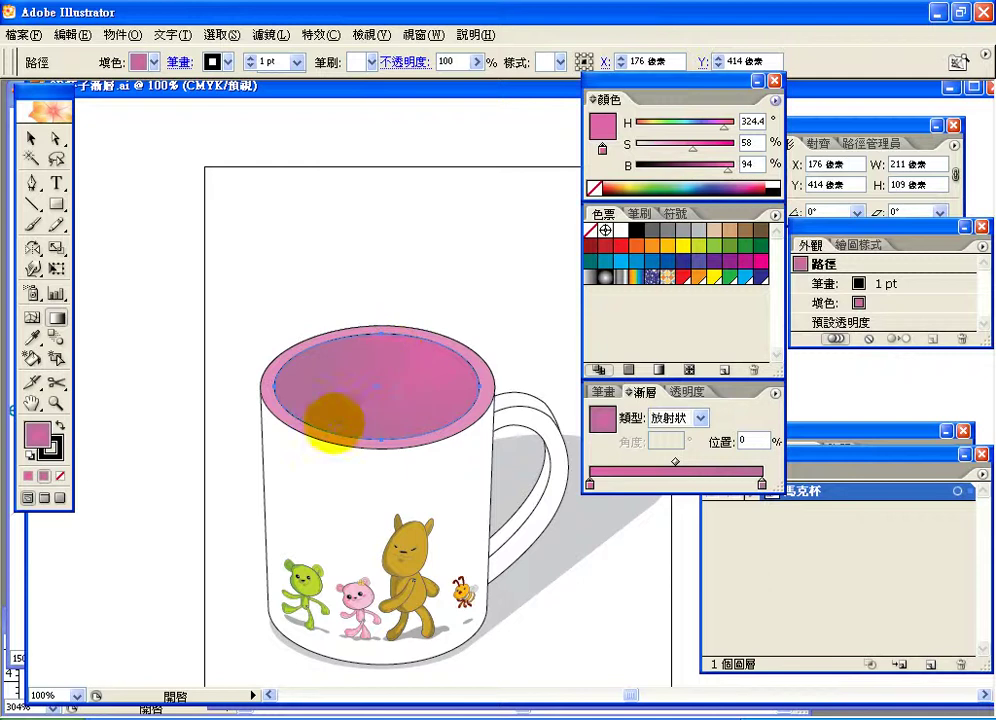
left_click_drag(332, 425, 374, 384)
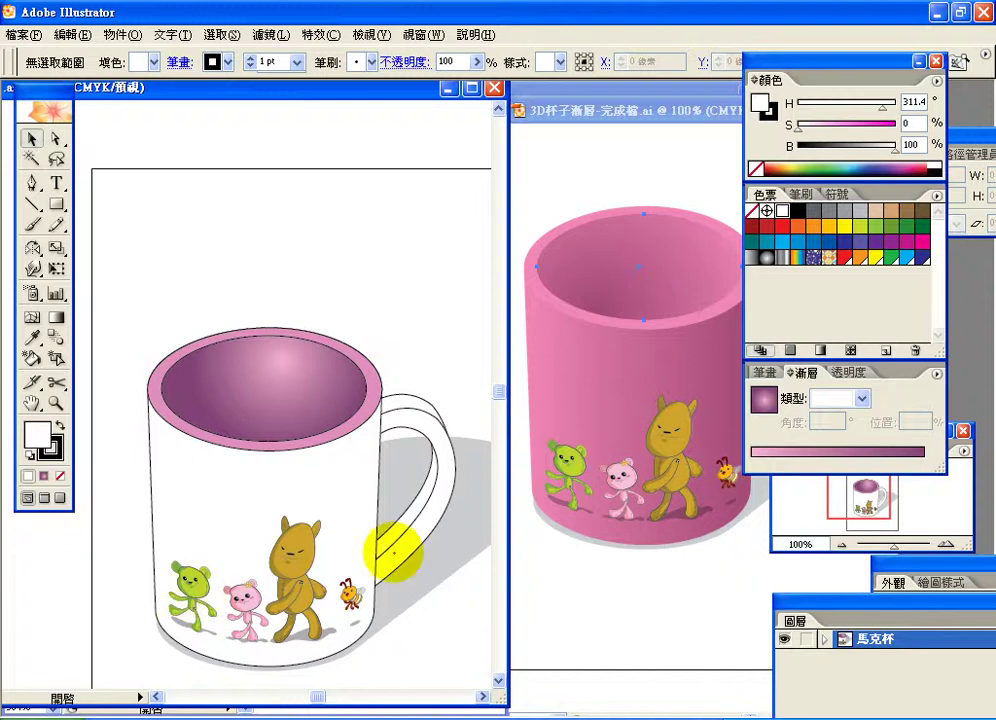
left_click_drag(445, 527, 484, 527)
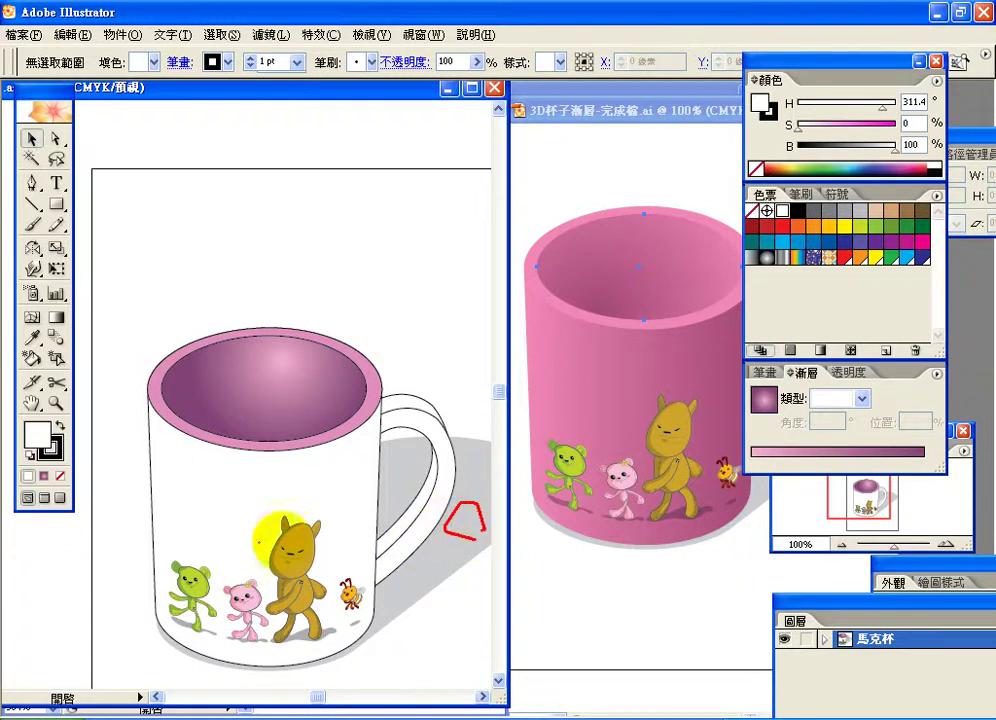
mouse_move(45, 608)
left_mouse_down()
mouse_move(178, 515)
mouse_move(162, 505)
mouse_move(210, 520)
mouse_move(175, 555)
left_mouse_up()
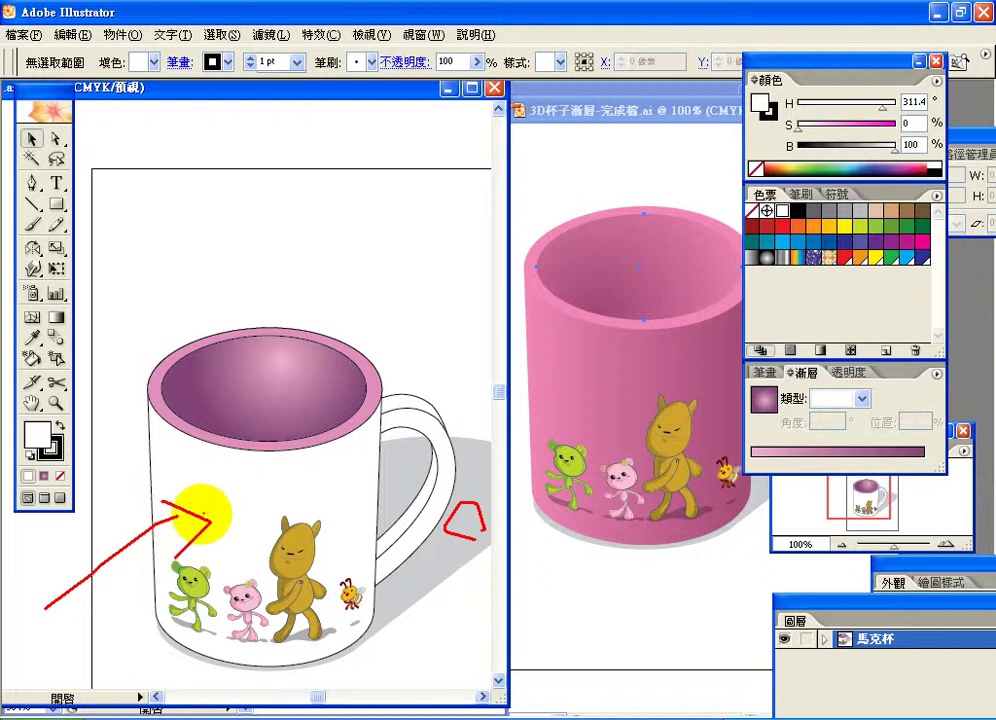
mouse_move(151, 469)
left_mouse_down()
mouse_move(241, 483)
mouse_move(373, 456)
left_mouse_up()
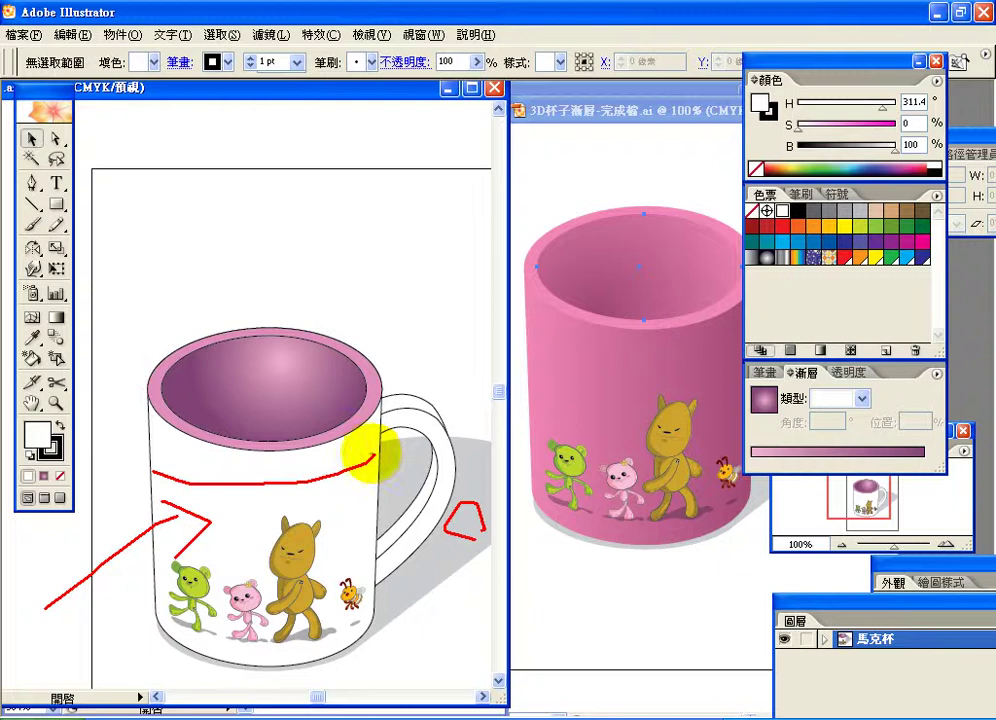
mouse_move(549, 410)
left_mouse_down()
mouse_move(532, 420)
mouse_move(556, 366)
mouse_move(540, 407)
left_mouse_up()
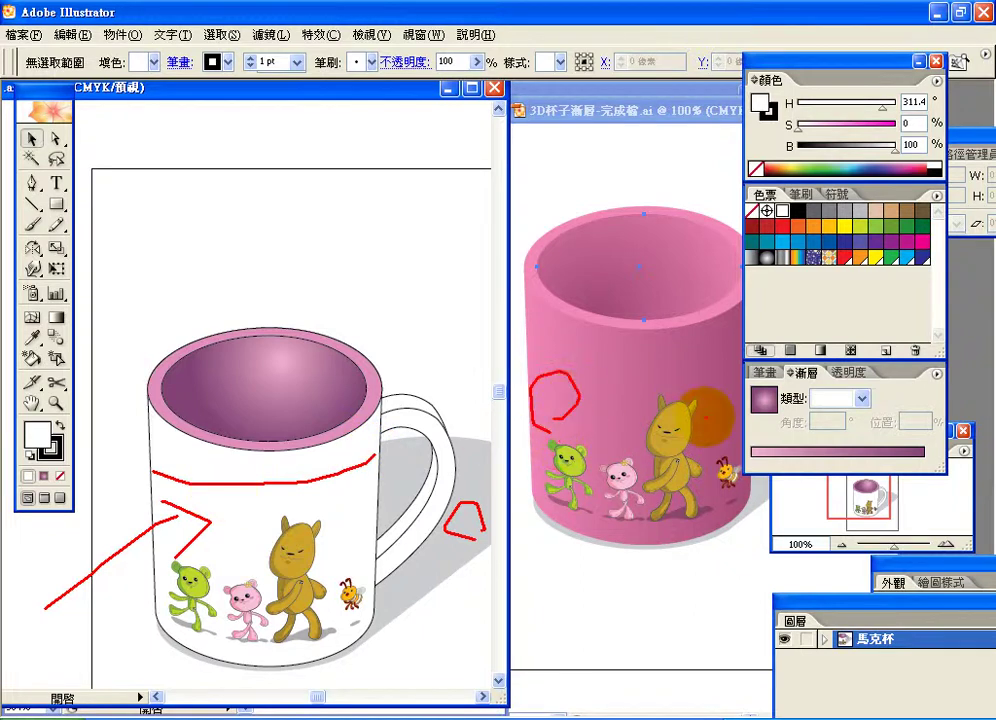
mouse_move(700, 415)
left_mouse_down()
mouse_move(729, 377)
mouse_move(708, 414)
left_mouse_up()
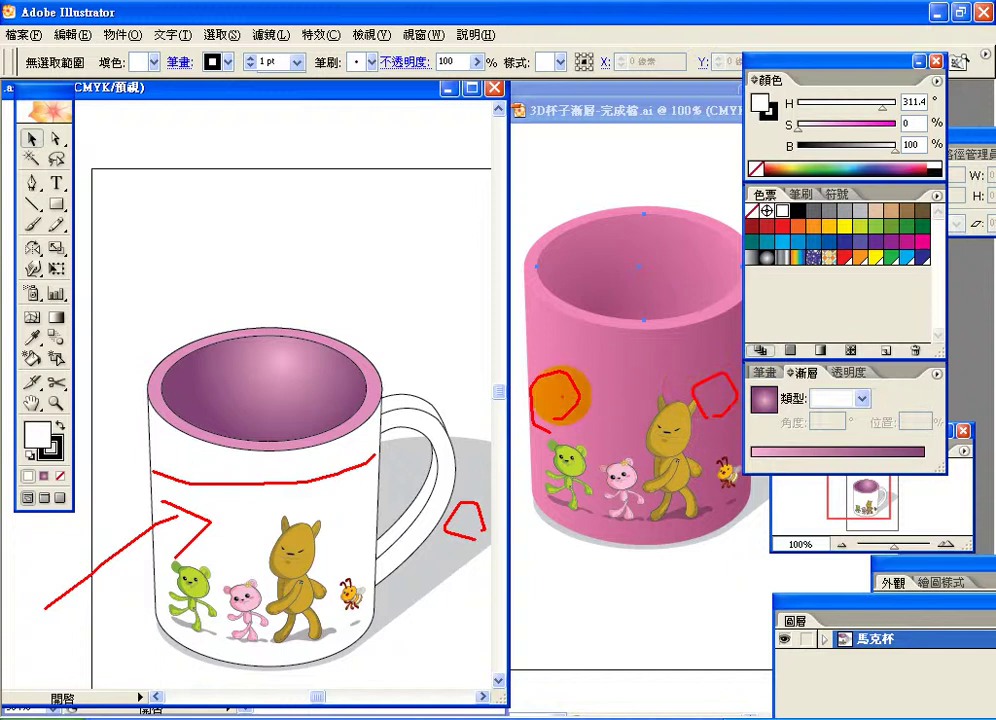
mouse_move(563, 395)
left_mouse_down()
mouse_move(690, 396)
mouse_move(642, 422)
left_mouse_up()
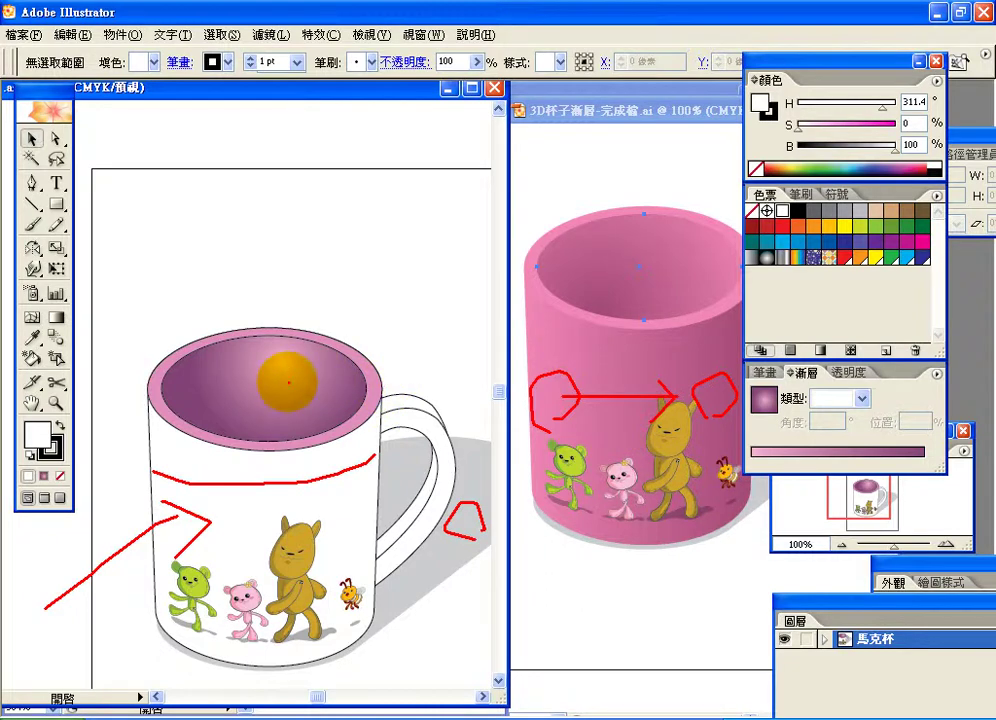
mouse_move(290, 366)
left_mouse_down()
mouse_move(270, 366)
mouse_move(290, 382)
left_mouse_up()
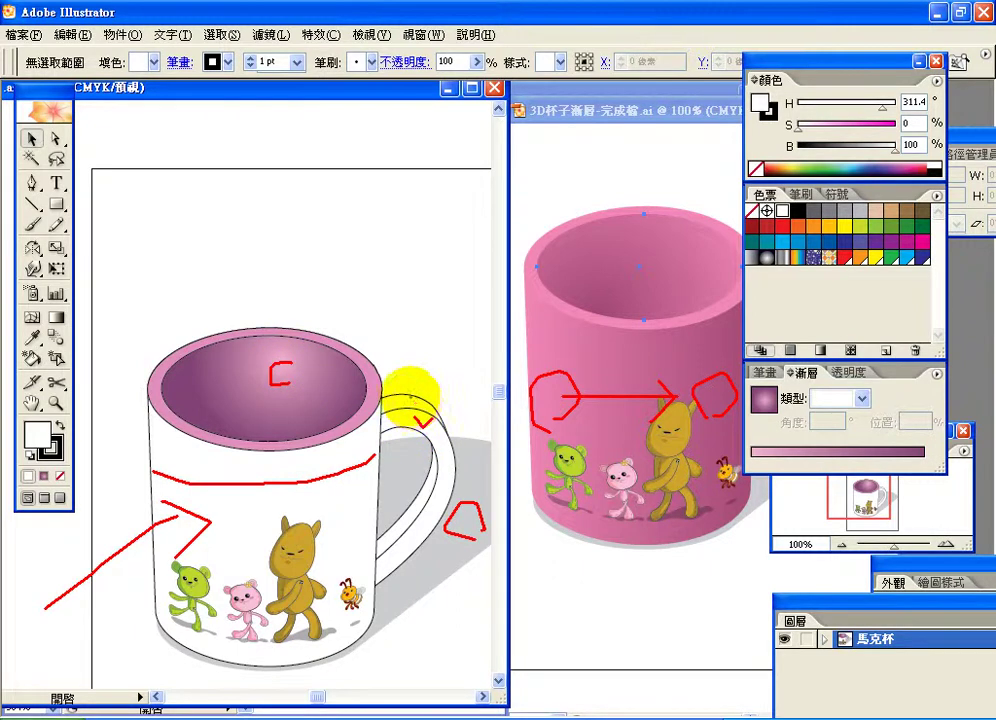
left_click_drag(411, 397, 433, 387)
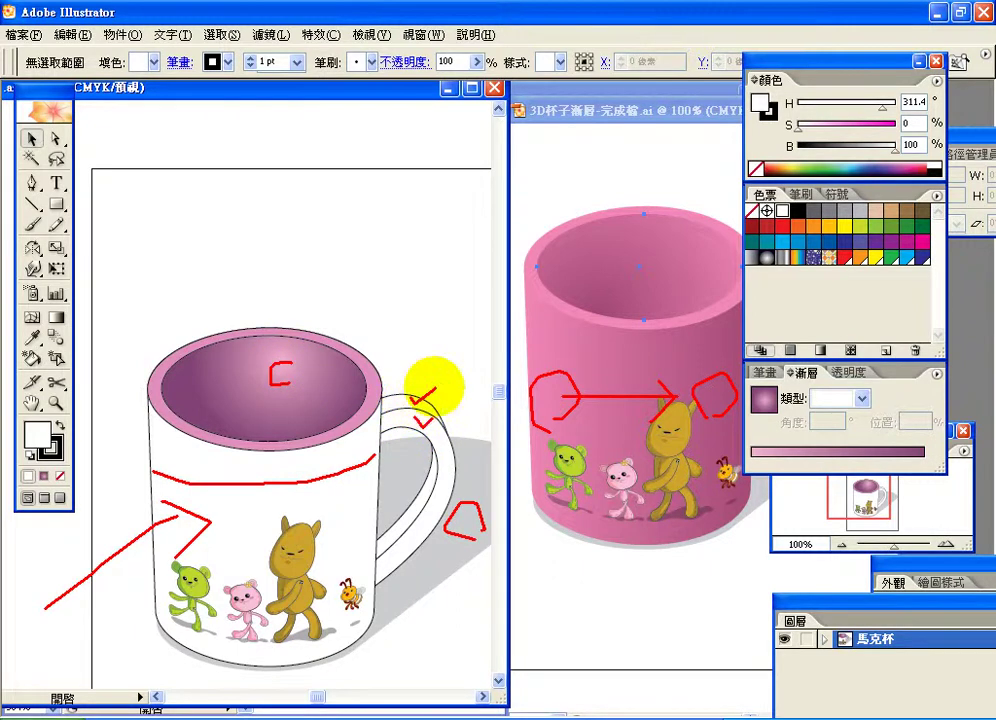
Step: Move the handle's front shape slightly up and to the right, separating it from the back handle shape
left_click(440, 430)
mouse_move(428, 440)
left_mouse_down()
mouse_move(445, 311)
mouse_move(481, 326)
mouse_move(456, 322)
mouse_move(462, 269)
mouse_move(451, 208)
mouse_move(442, 400)
mouse_move(451, 396)
mouse_move(436, 421)
left_mouse_up()
left_click(436, 385)
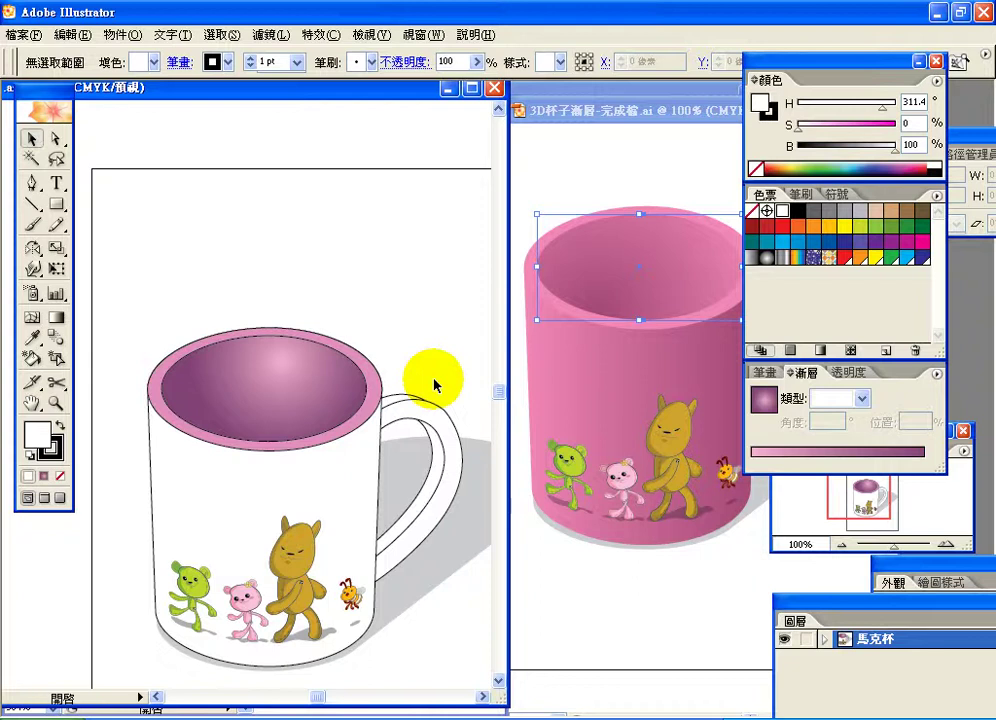
left_click(427, 401)
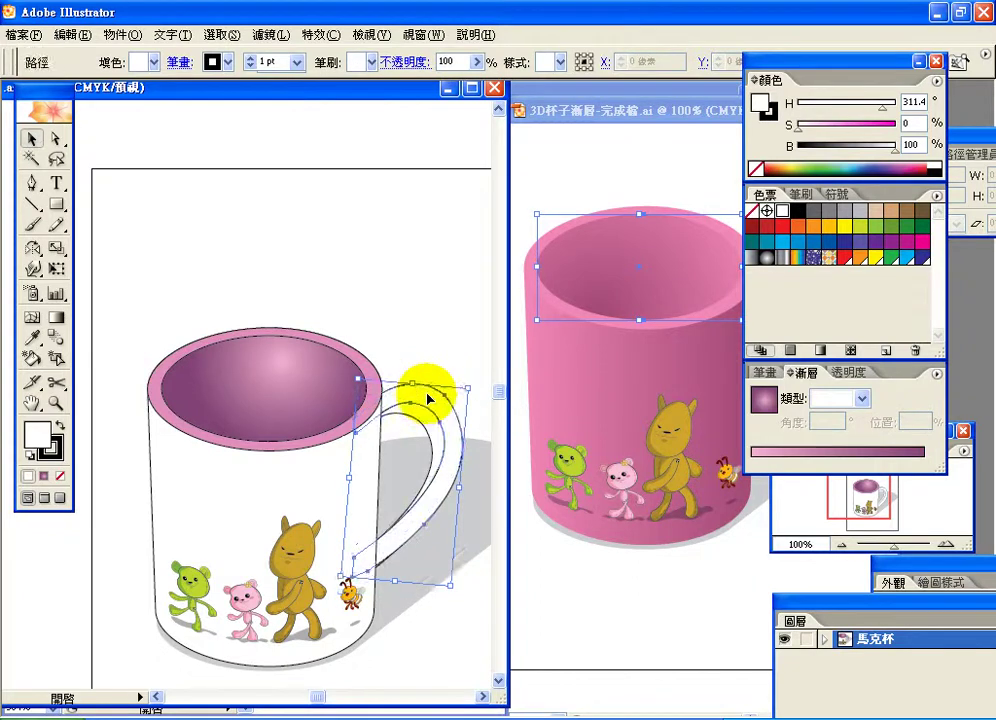
left_click(444, 341)
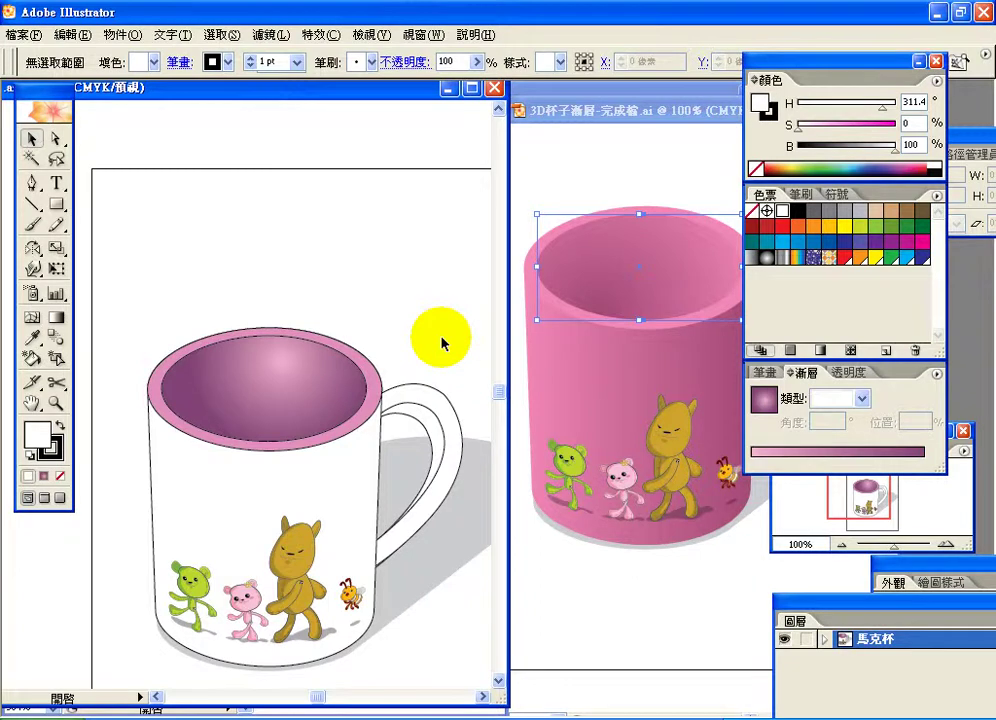
Step: Nudge the handle's front shape left and down to X 315, Y 300 px so it overlaps the back handle shape
left_click(441, 403)
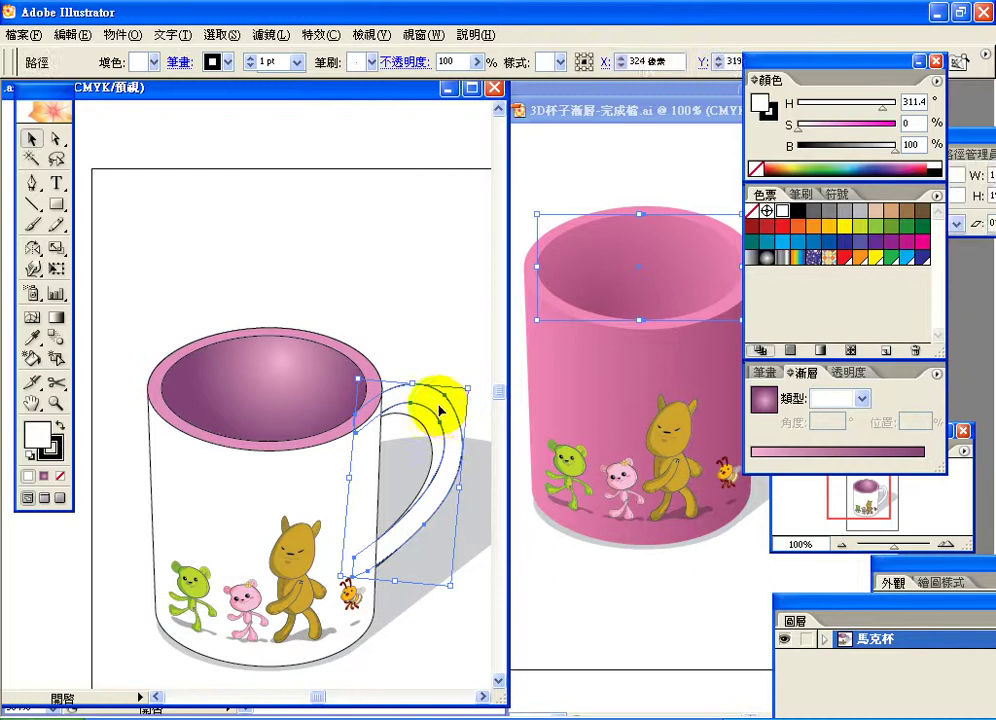
key("Left")
key("Left")
key("Left")
key("Left")
key("Down")
key("Down")
key("Down")
key("Down")
key("Down")
key("Down")
key("Down")
key("Down")
key("Down")
key("Down")
key("Down")
key("Down")
key("Down")
key("Down")
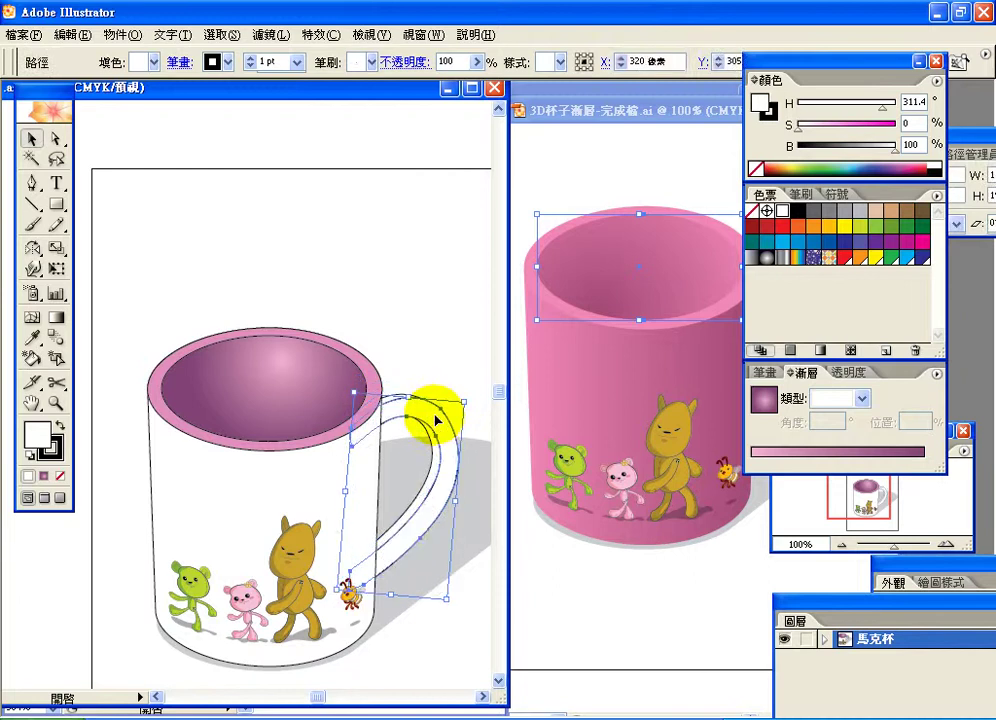
key("Left")
key("Left")
key("Left")
key("Left")
key("Left")
key("Down")
key("Down")
key("Down")
key("Down")
key("Down")
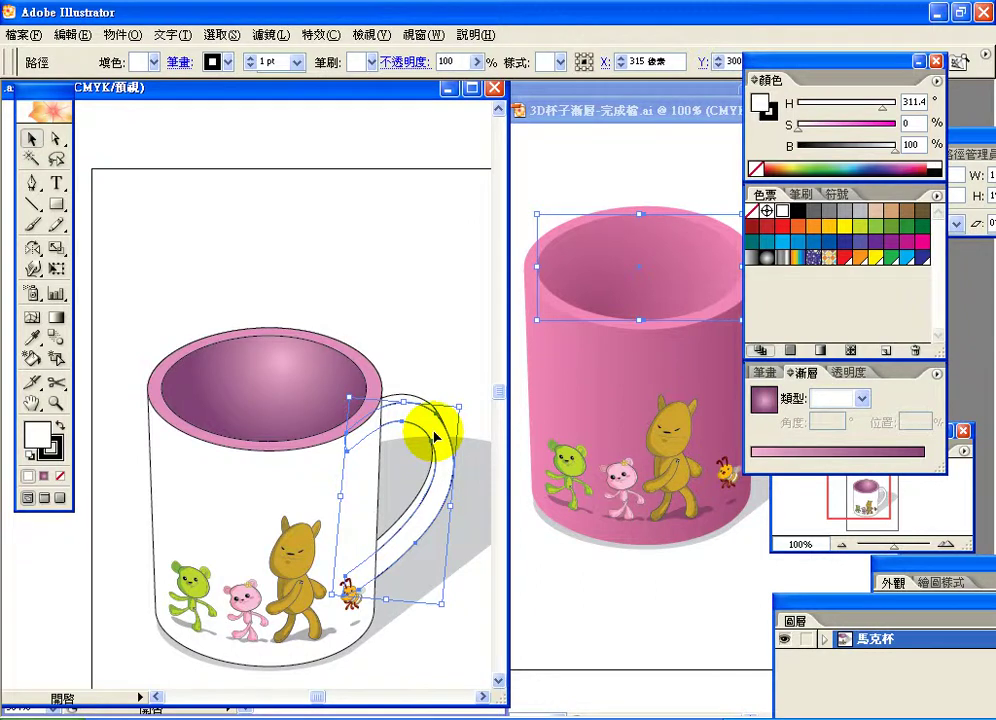
left_click(438, 338)
left_click(424, 420)
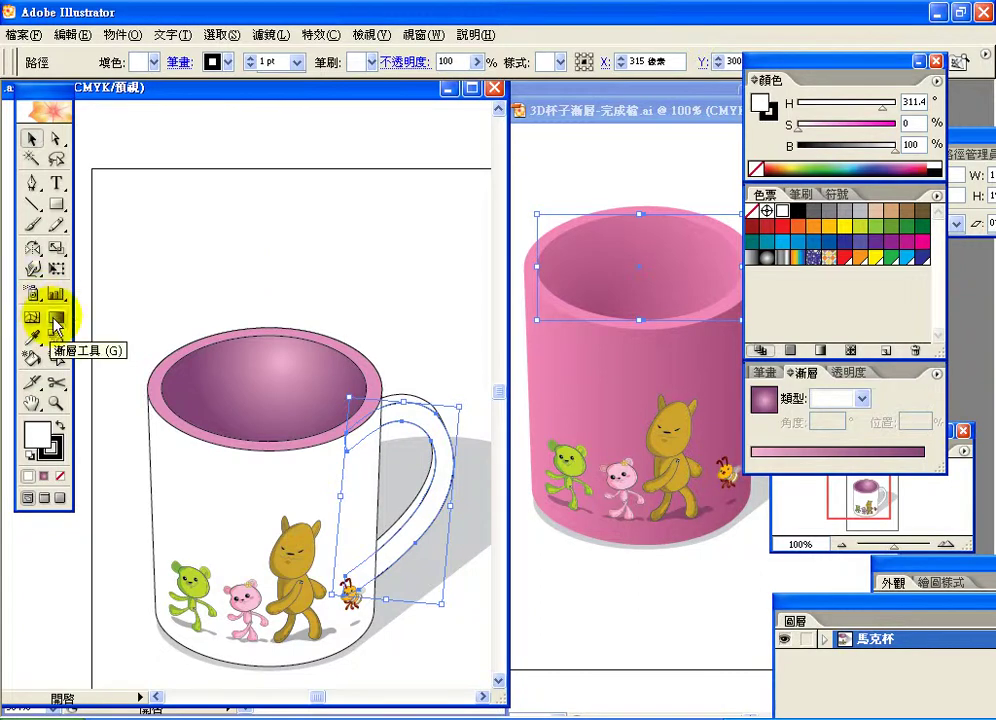
Step: Fill the mug body with a linear (線性) gradient running horizontally from light pink on the left to dark on the right
left_click(289, 471)
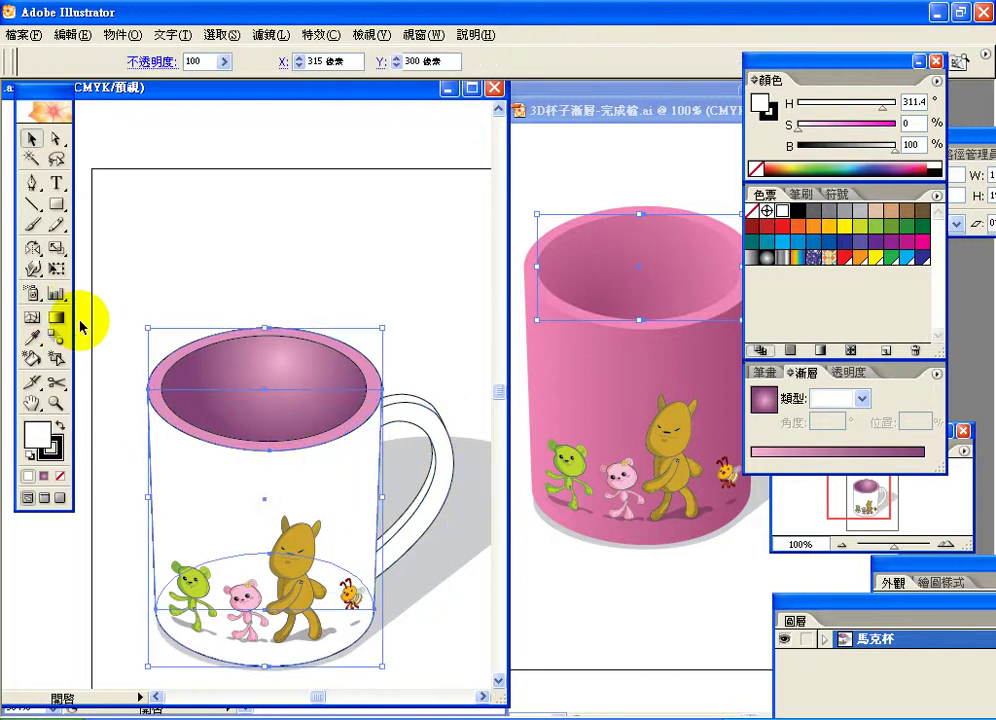
left_click(56, 318)
left_click(861, 399)
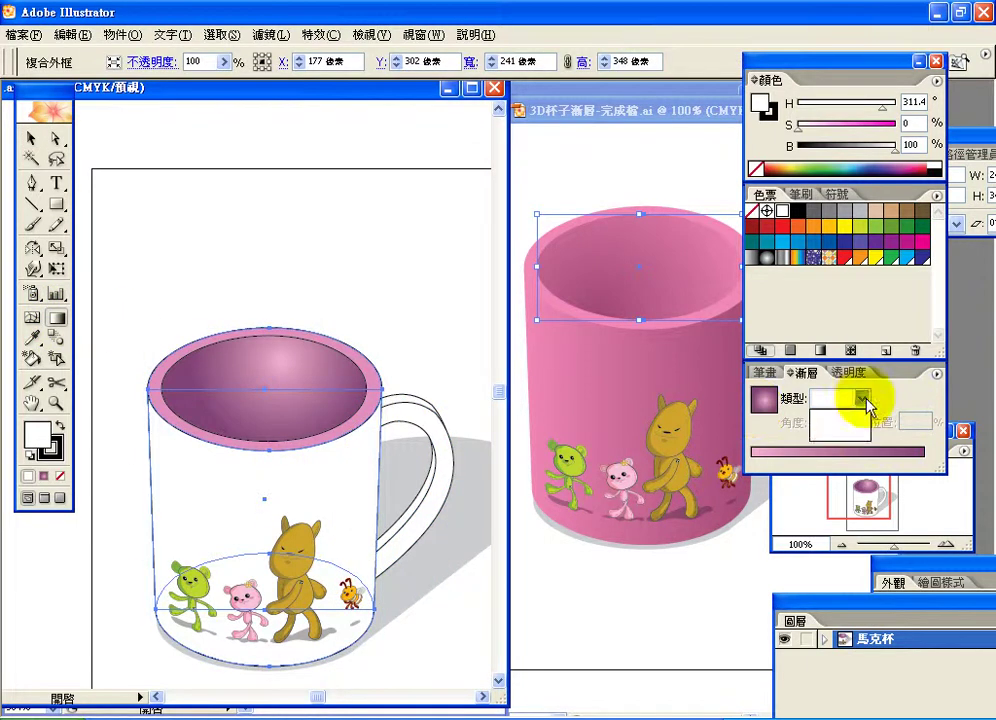
left_click(849, 434)
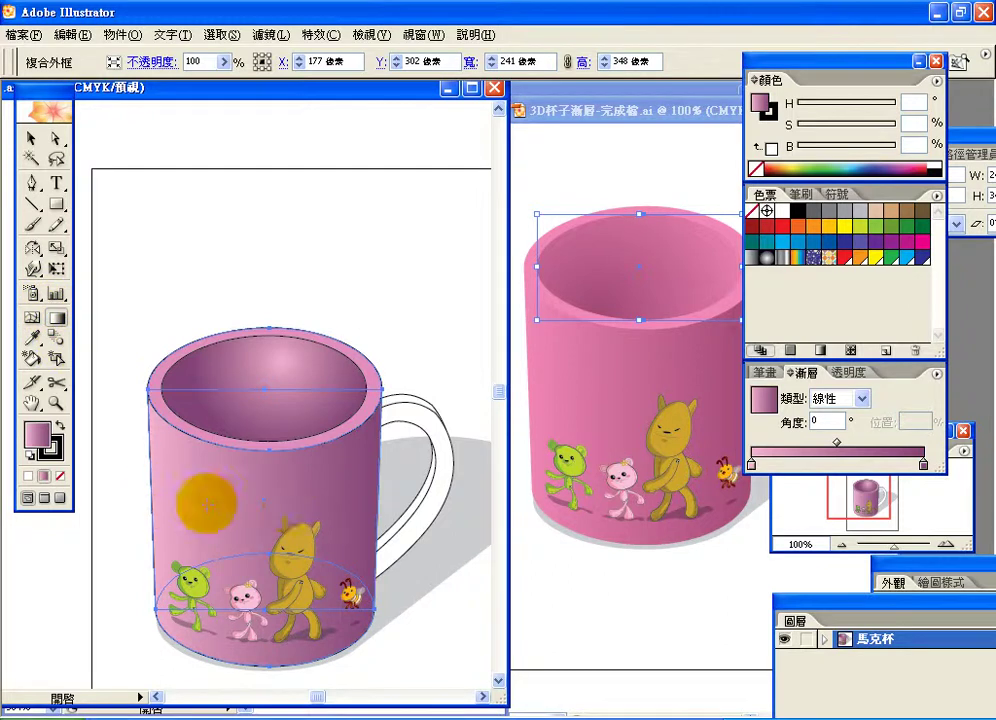
left_click_drag(185, 504, 341, 506)
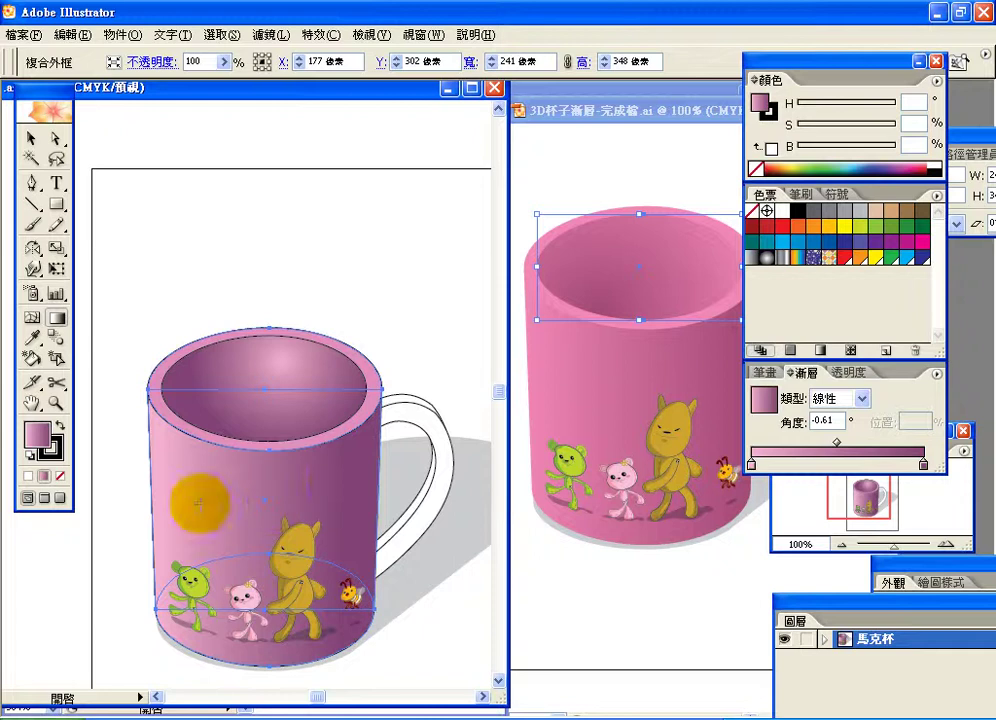
left_click_drag(200, 505, 318, 501)
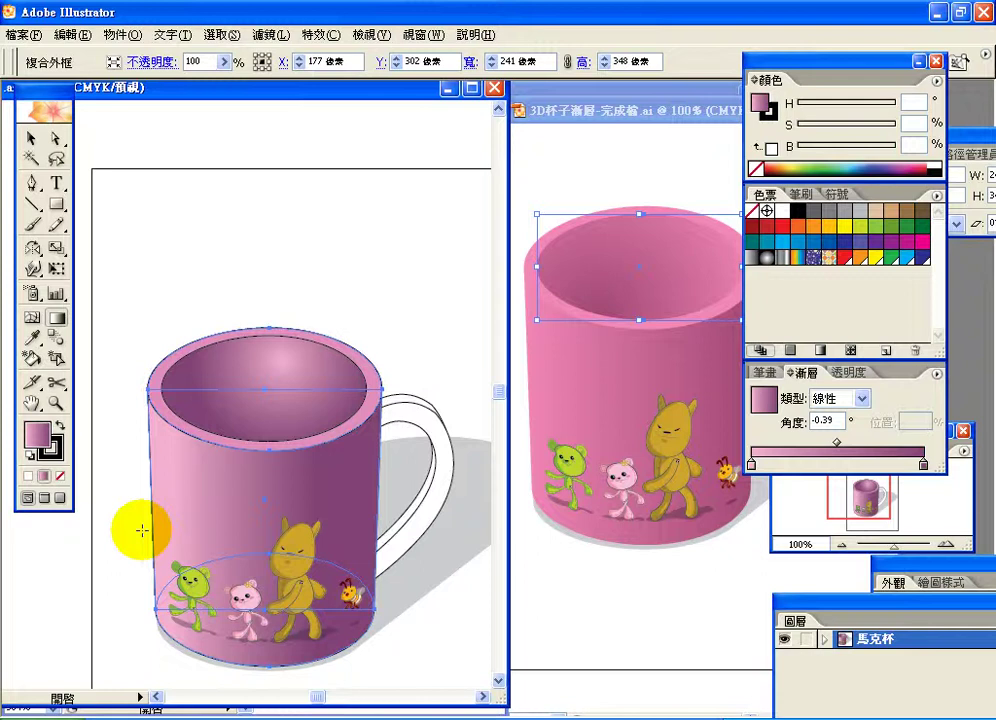
Step: Remove the black stroke from the mug body
key("v")
key("x")
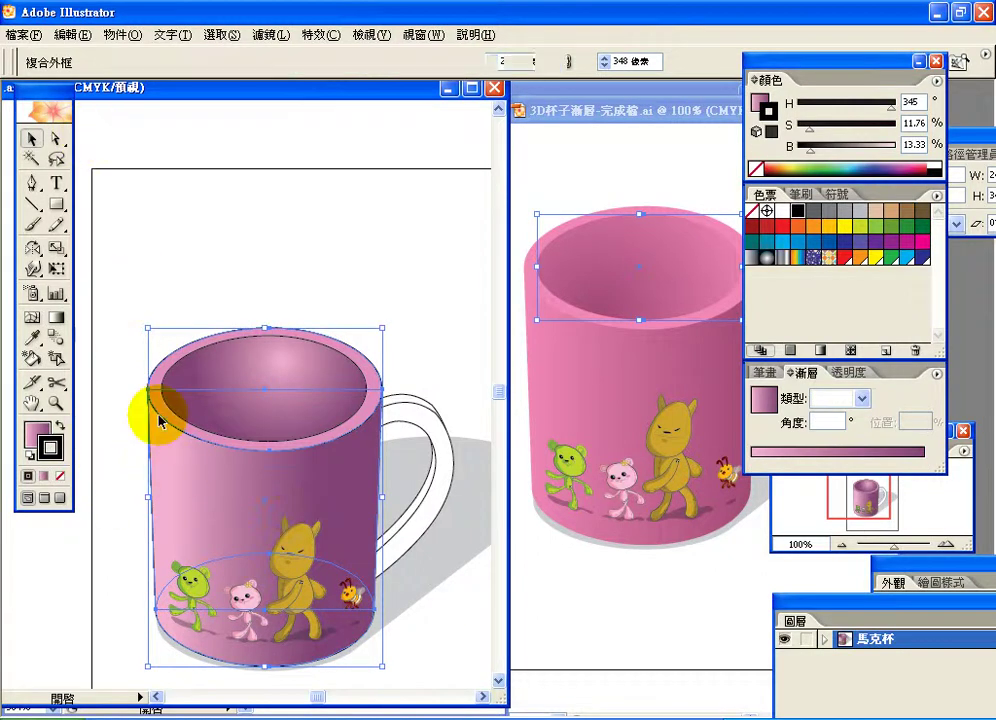
left_click(112, 466)
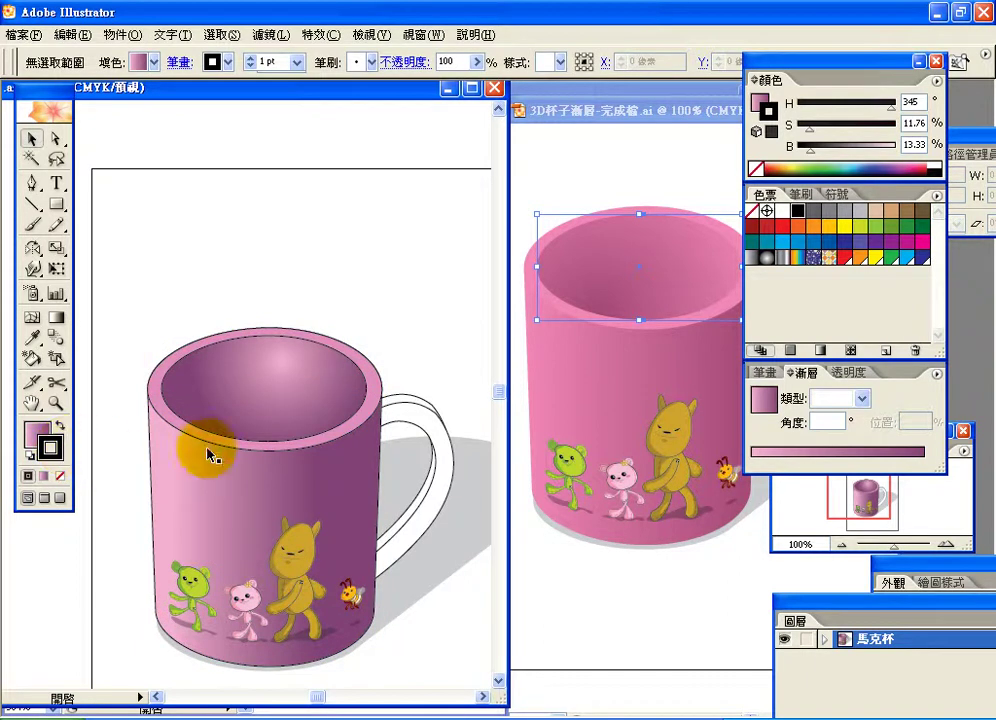
left_click(273, 483)
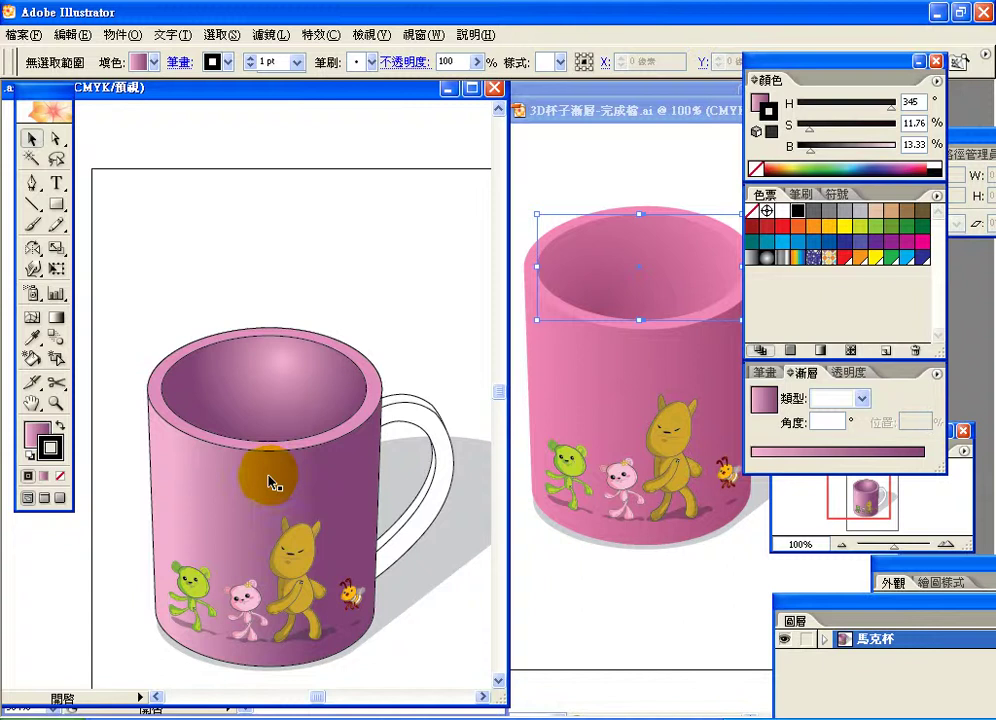
left_click(60, 476)
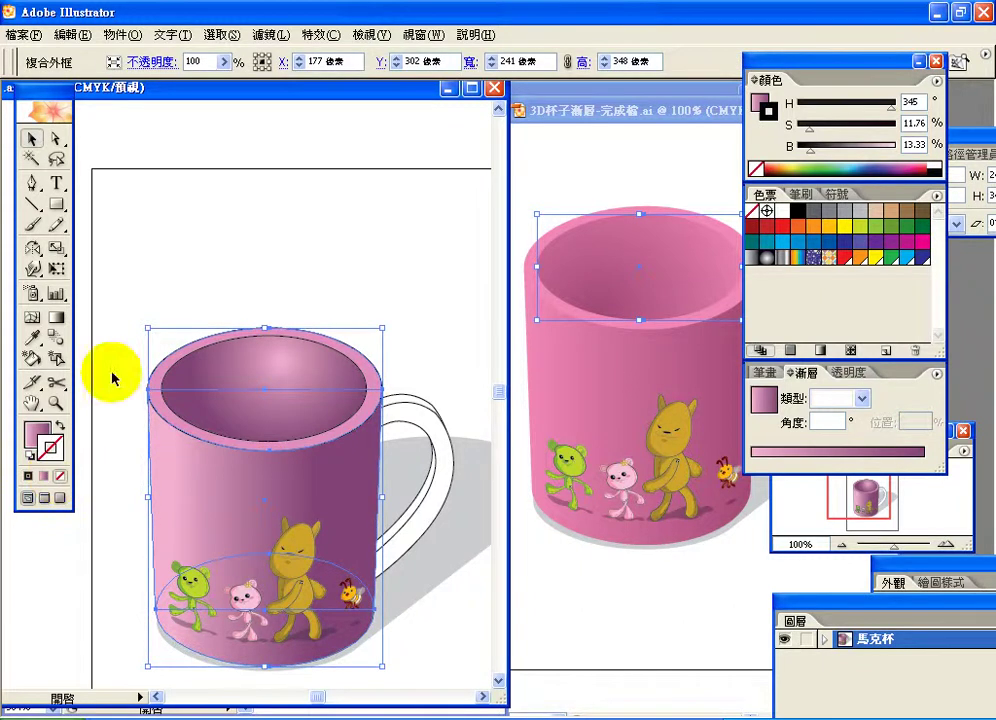
Step: Remove the strokes from the mug's inner ellipse and its outer rim ellipse
left_click(210, 349)
left_click(58, 479)
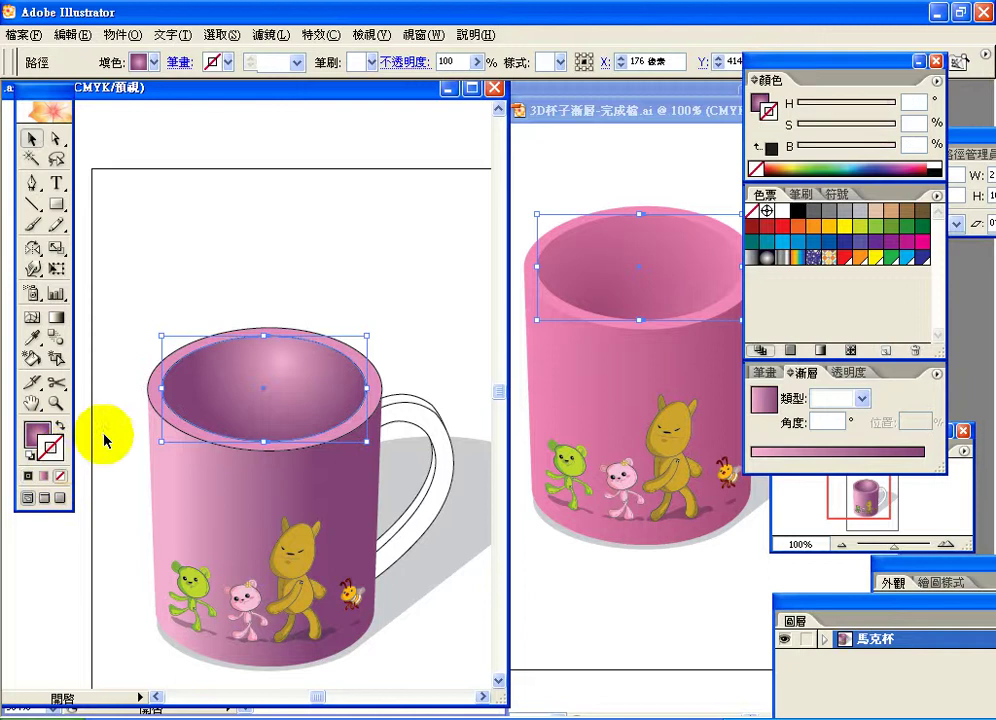
left_click(152, 387)
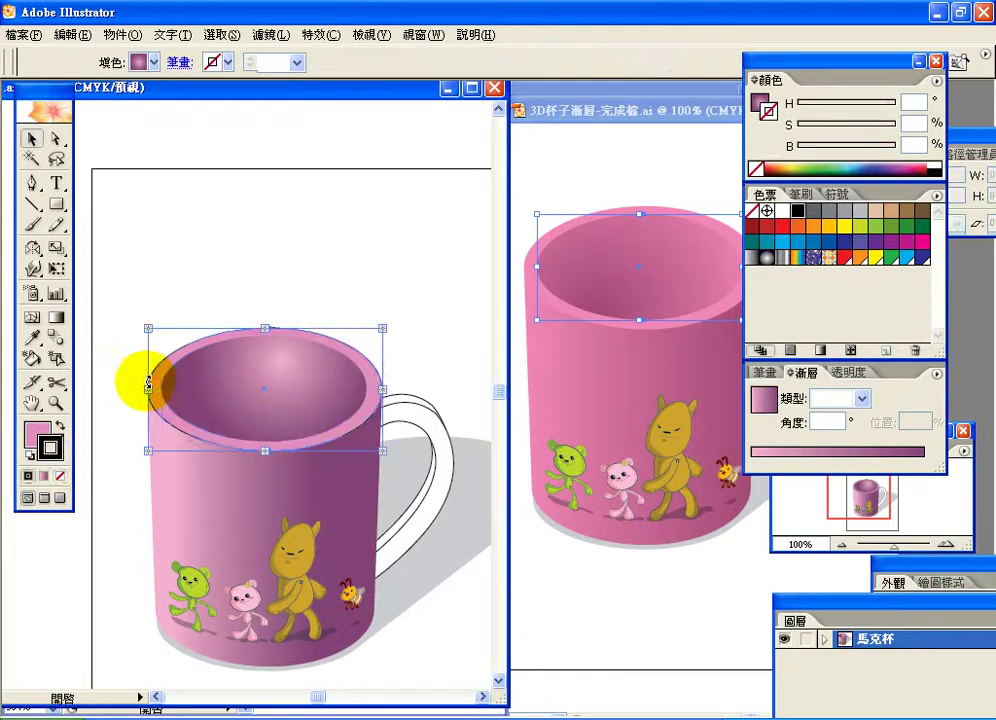
left_click(60, 476)
left_click(162, 271)
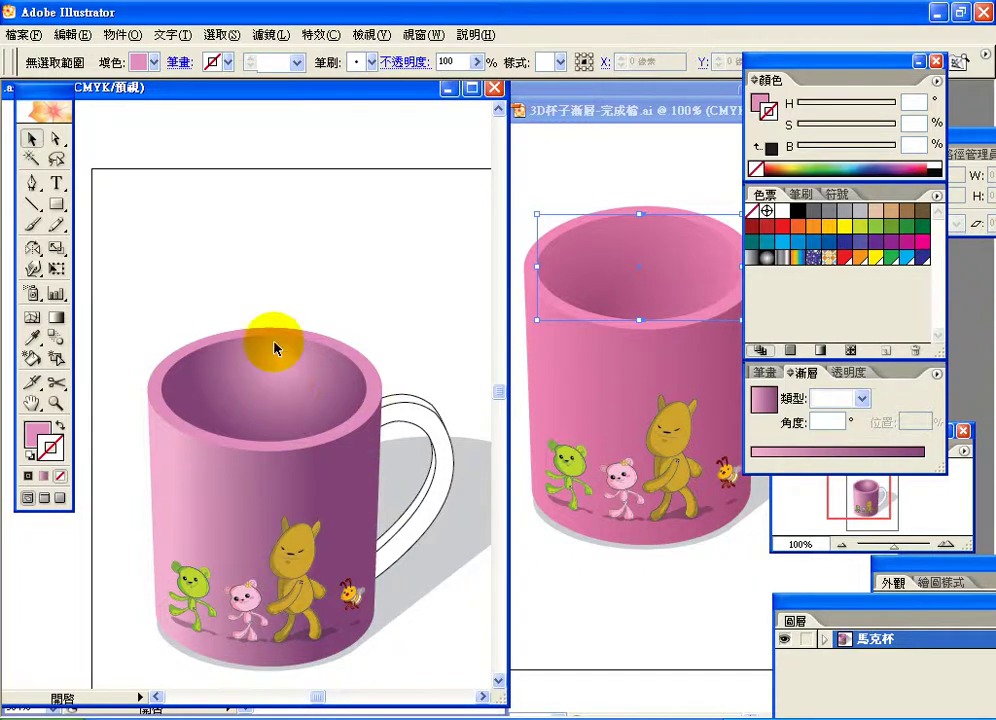
left_click(302, 388)
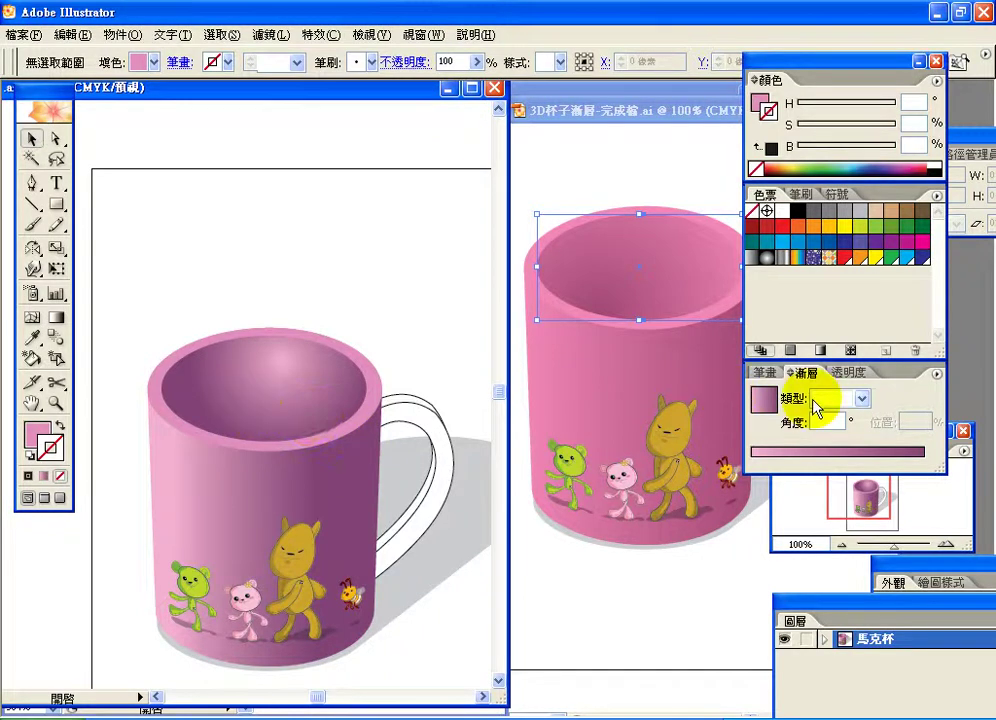
left_click(611, 265)
mouse_move(611, 265)
left_mouse_down()
mouse_move(587, 289)
mouse_move(231, 407)
mouse_move(238, 411)
left_mouse_up()
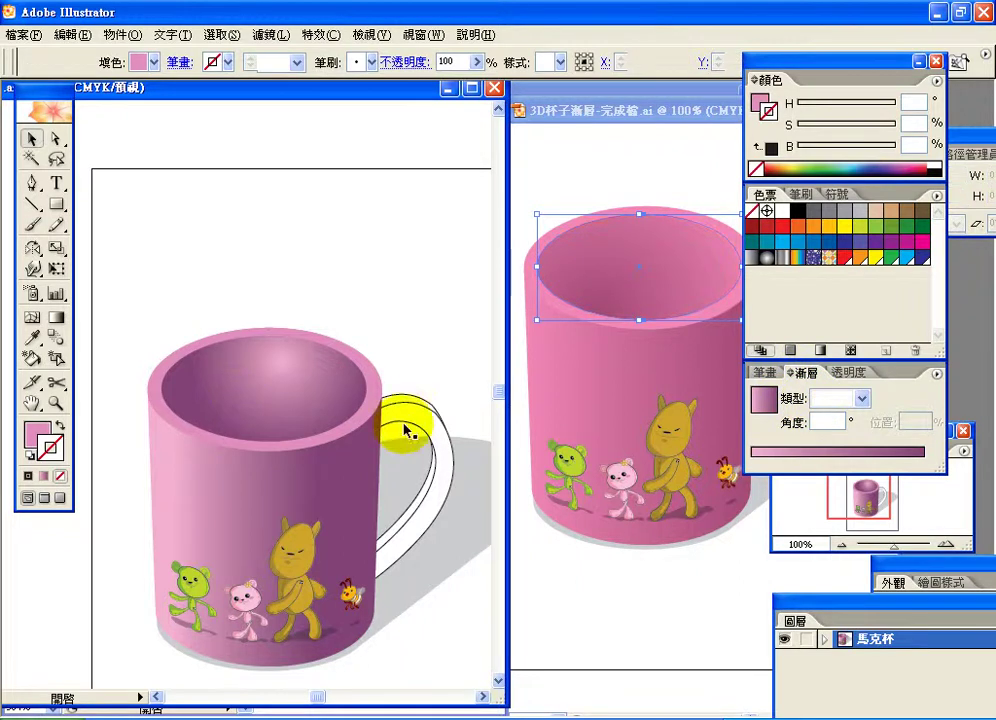
Step: Fill the handle's front shape with the pink gradient, using the linear (線性) type
left_click(404, 421)
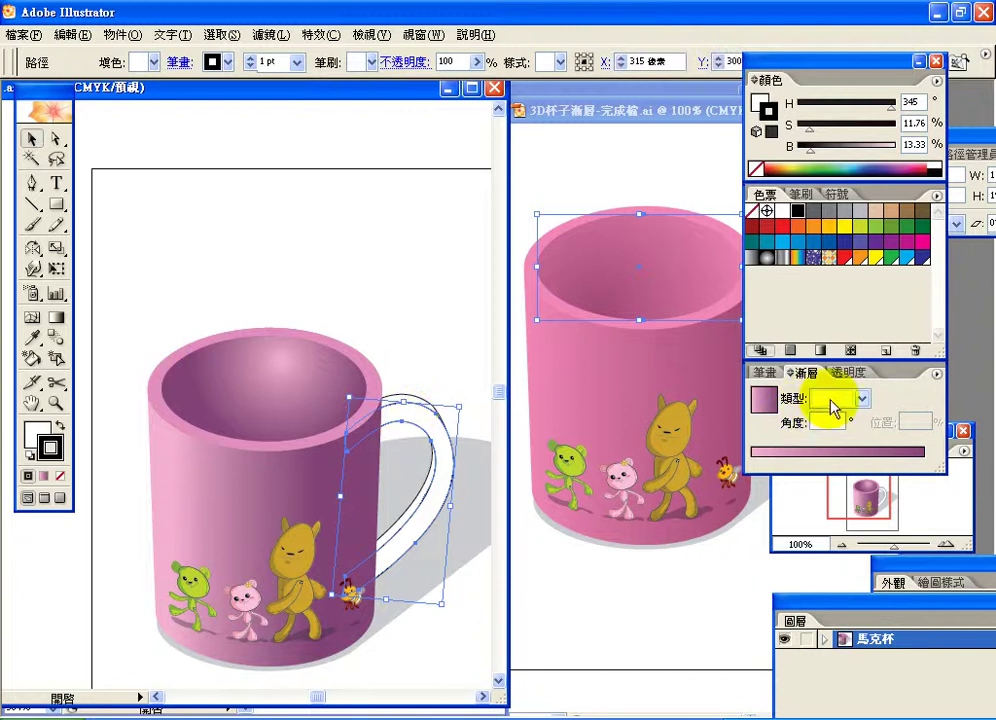
left_click(860, 399)
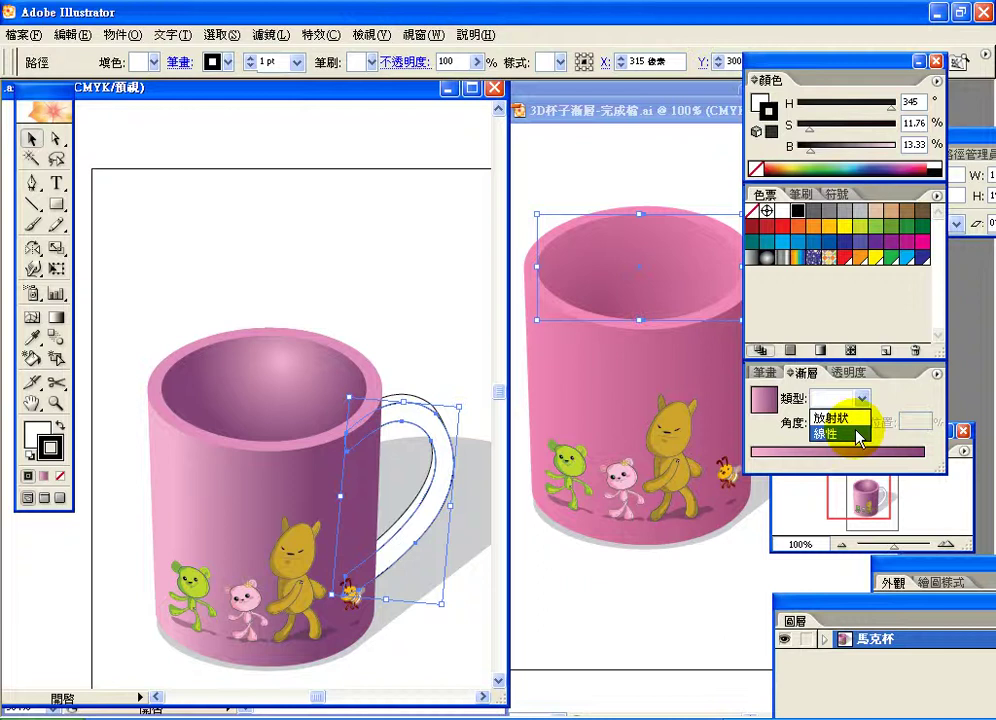
left_click(818, 435)
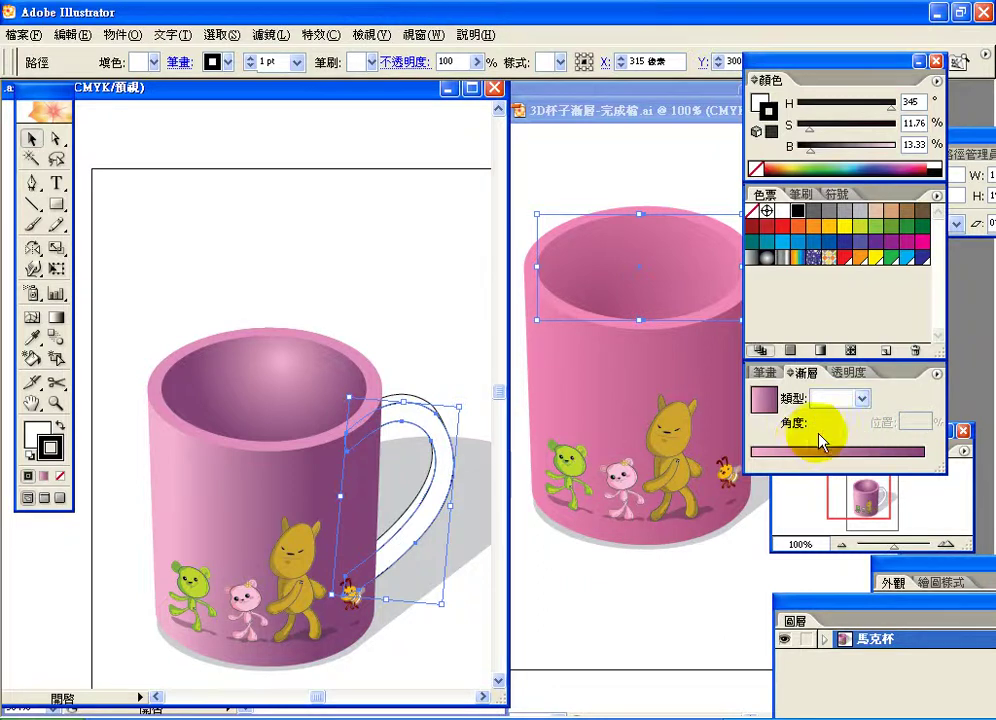
left_click(818, 450)
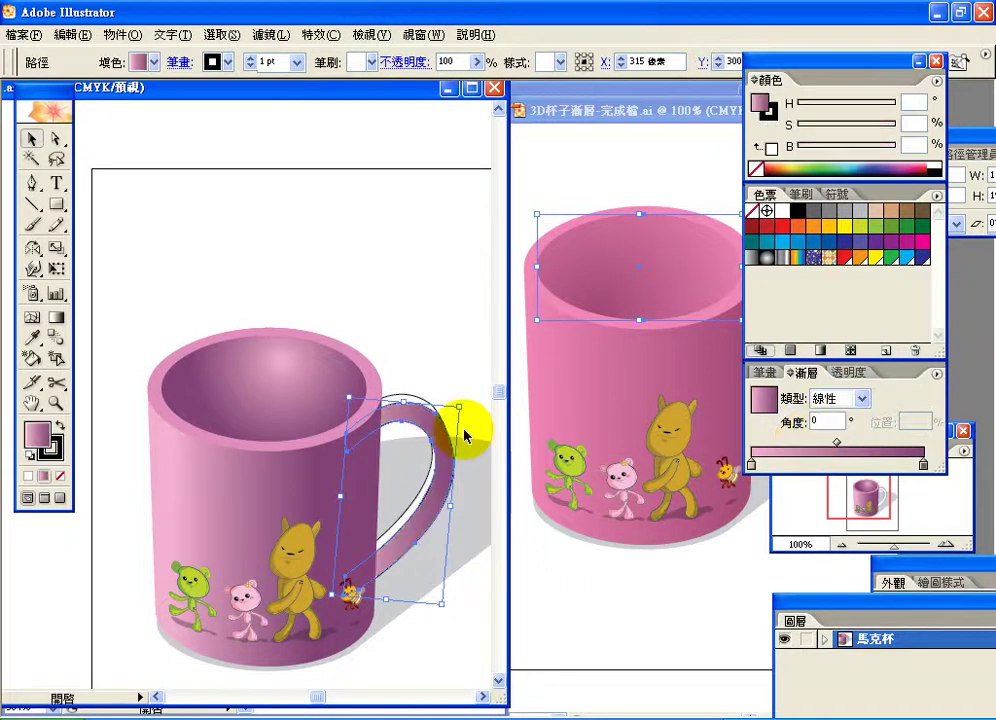
Step: Fill the handle's white back shape with the pink linear (線性) gradient, angled at about 47°
left_click(427, 372)
left_click(419, 403)
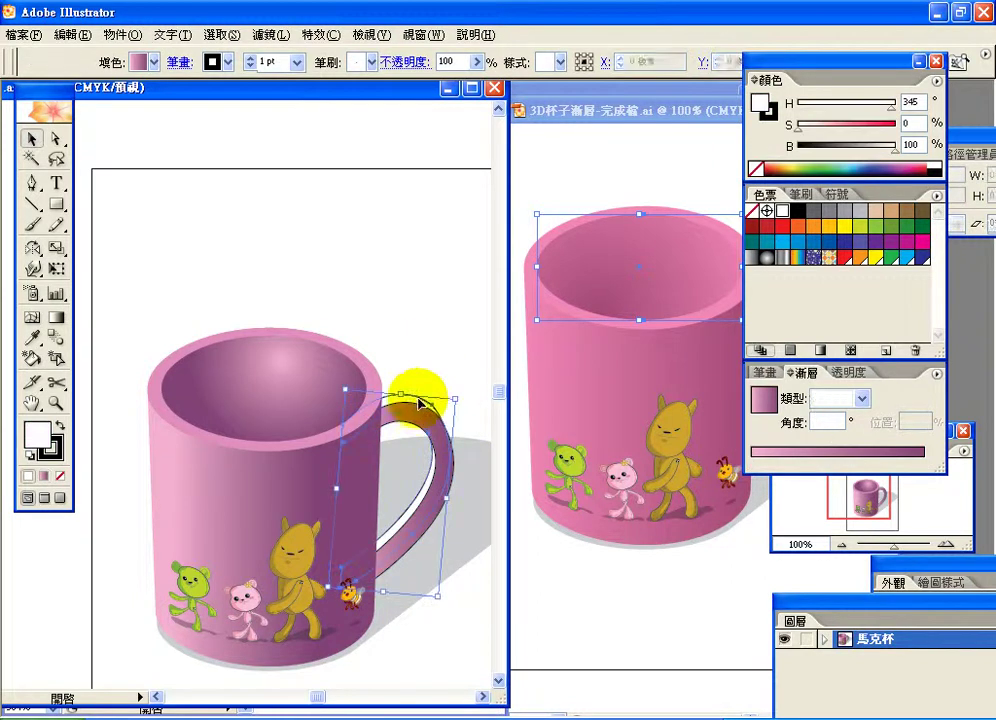
left_click(836, 400)
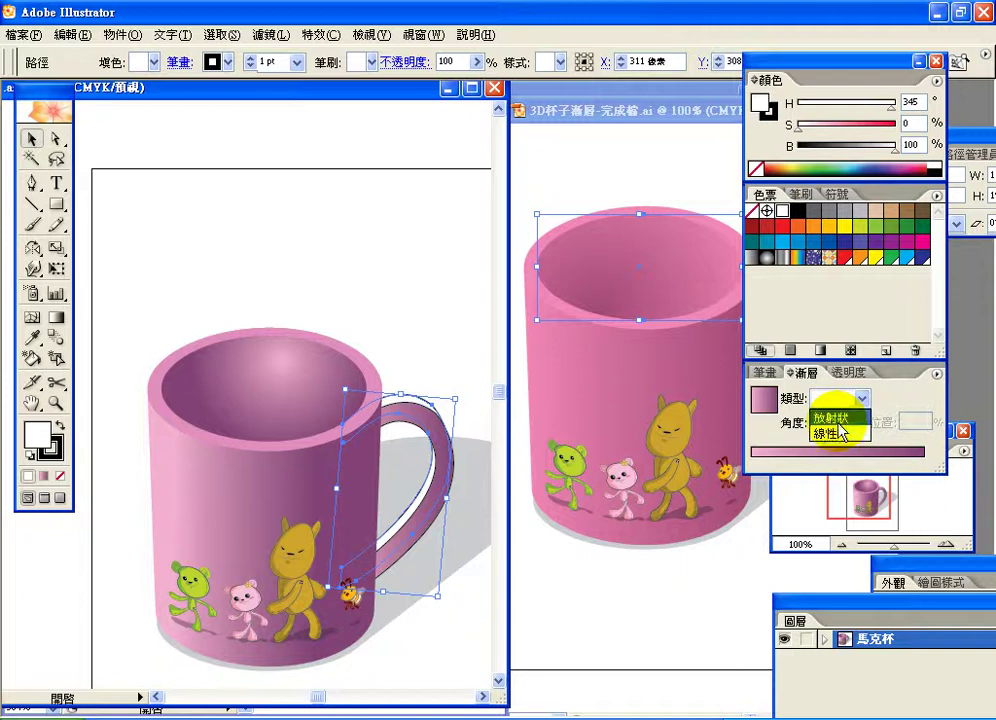
left_click(838, 438)
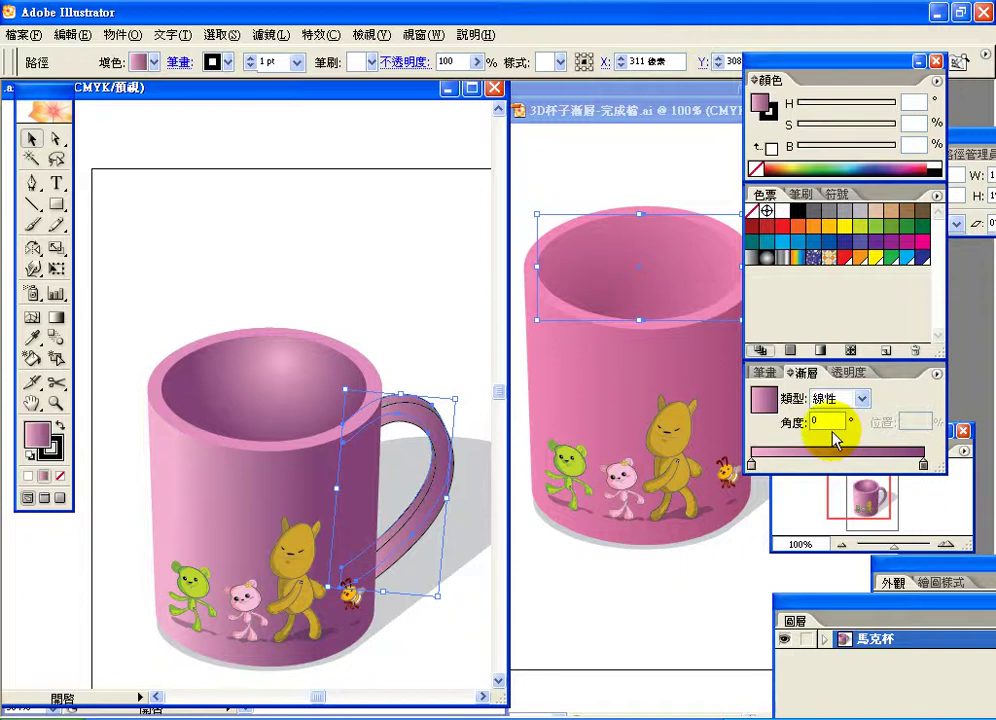
left_click(58, 319)
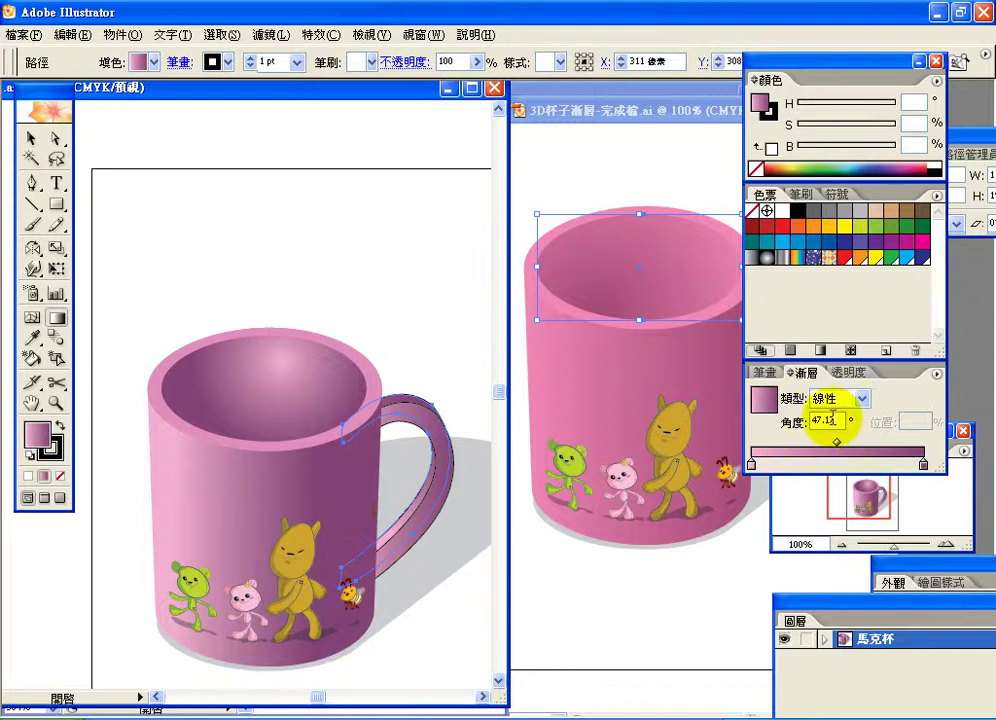
left_click_drag(832, 420, 782, 422)
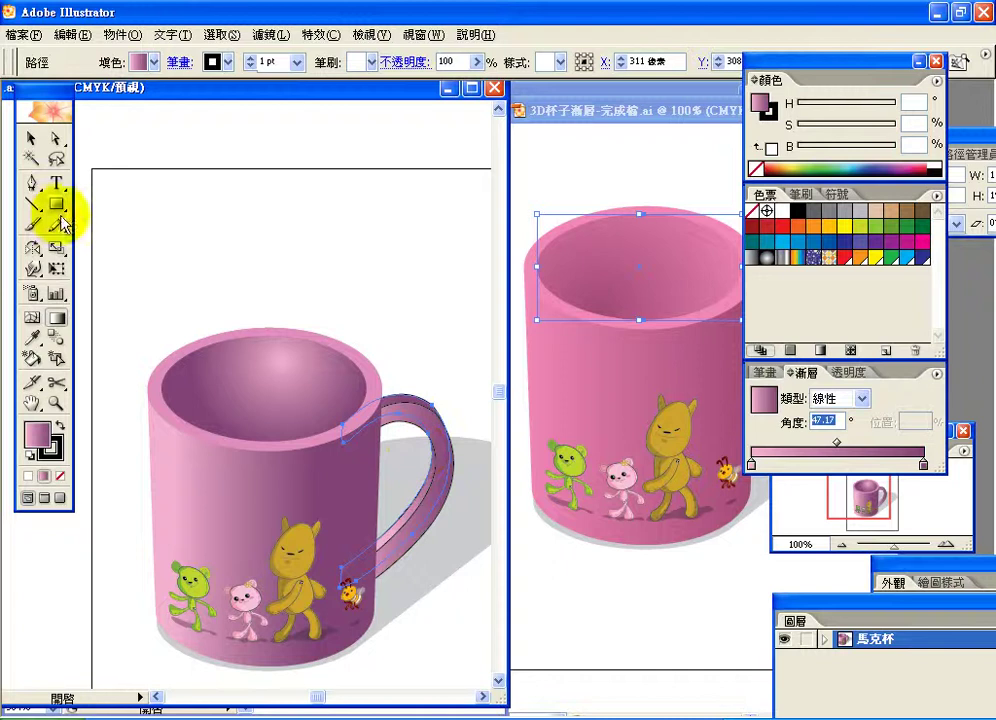
Step: Remove the black strokes from the handle's back and front shapes, and deselect the artwork
left_click(33, 141)
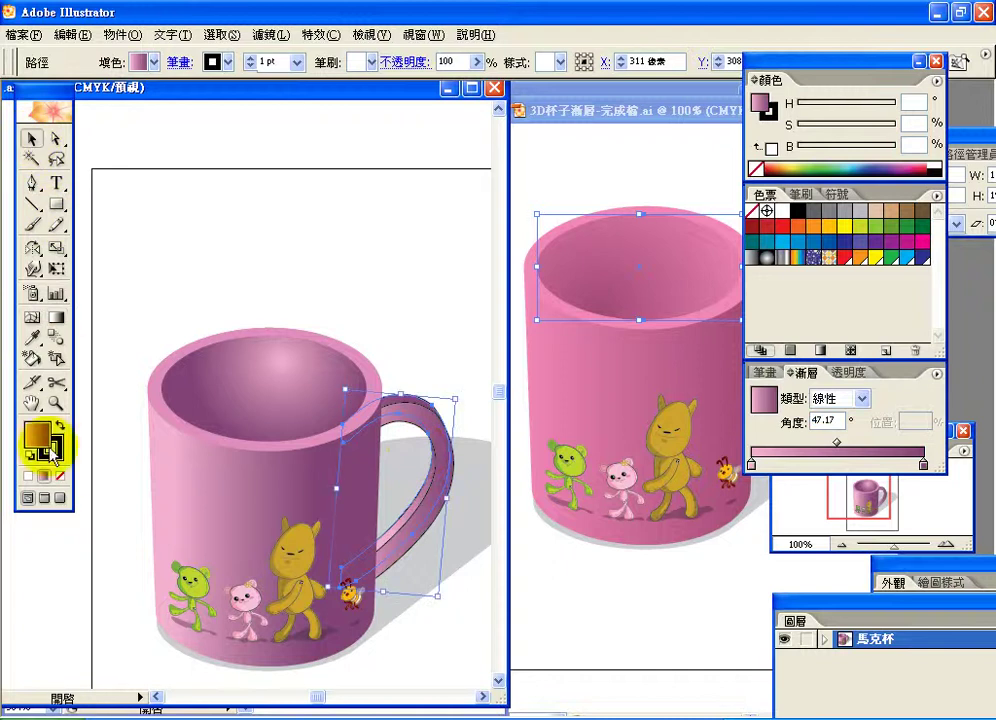
left_click(50, 446)
left_click(60, 477)
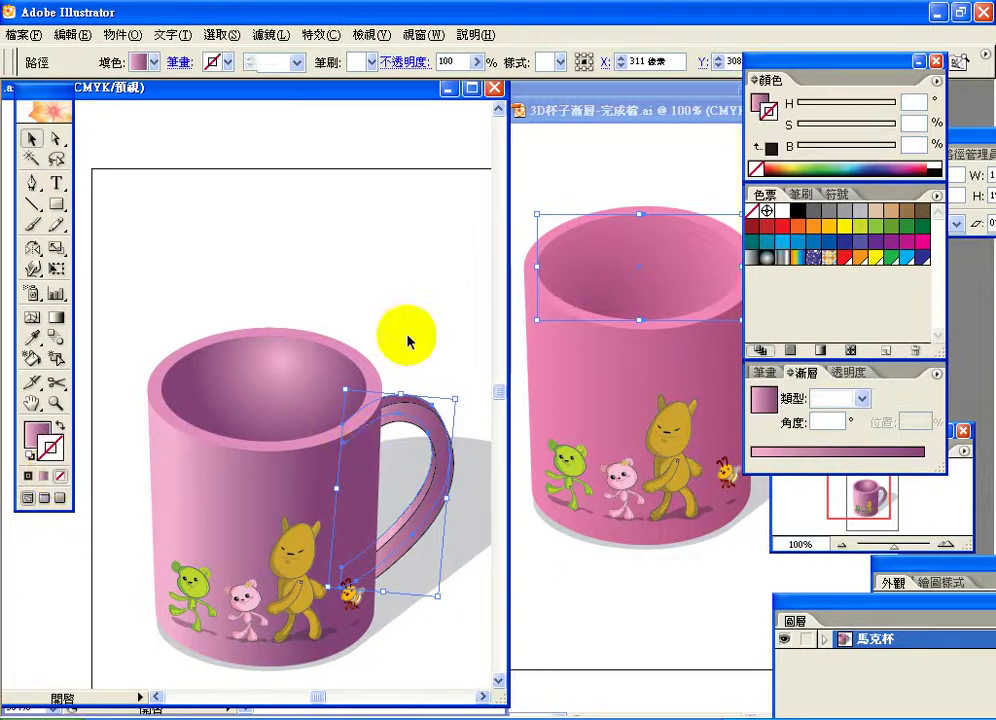
left_click(433, 429)
left_click(433, 429)
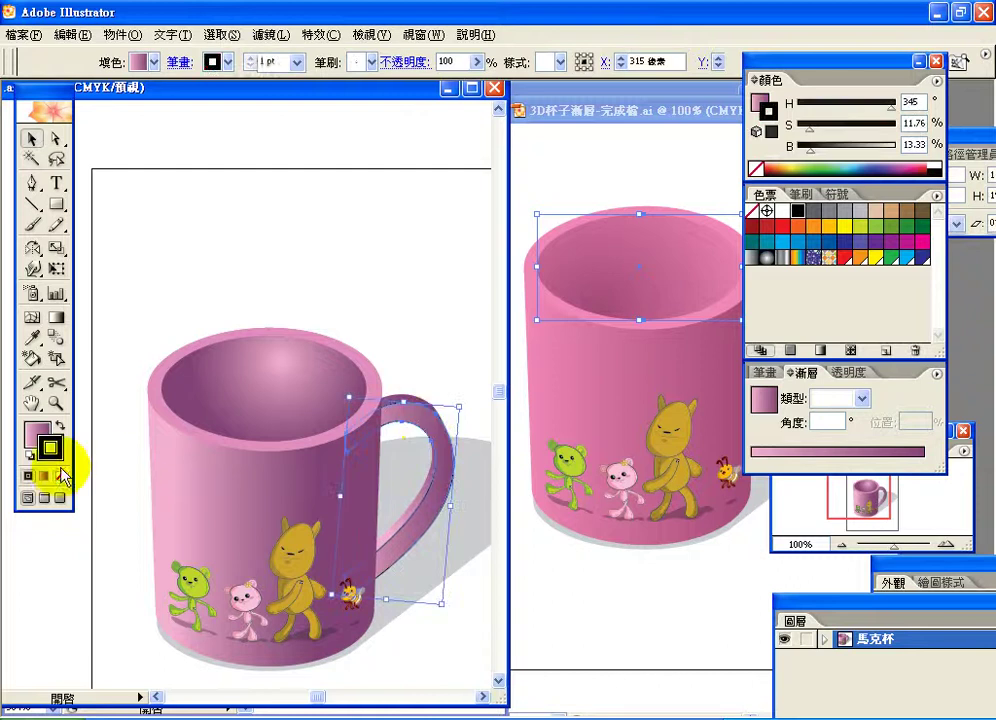
left_click(364, 277)
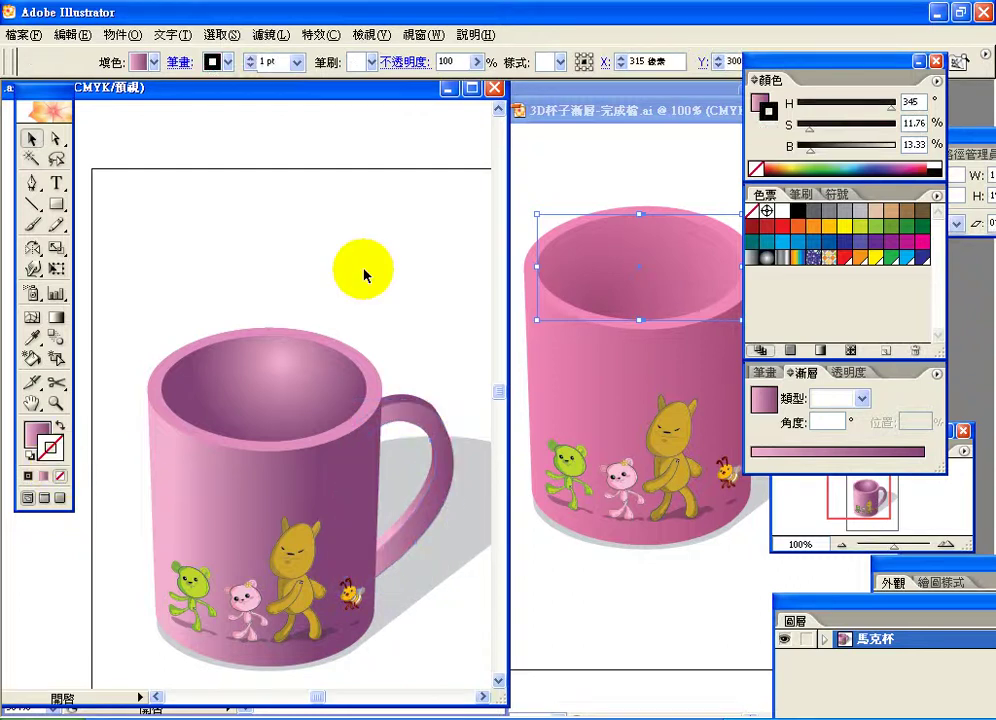